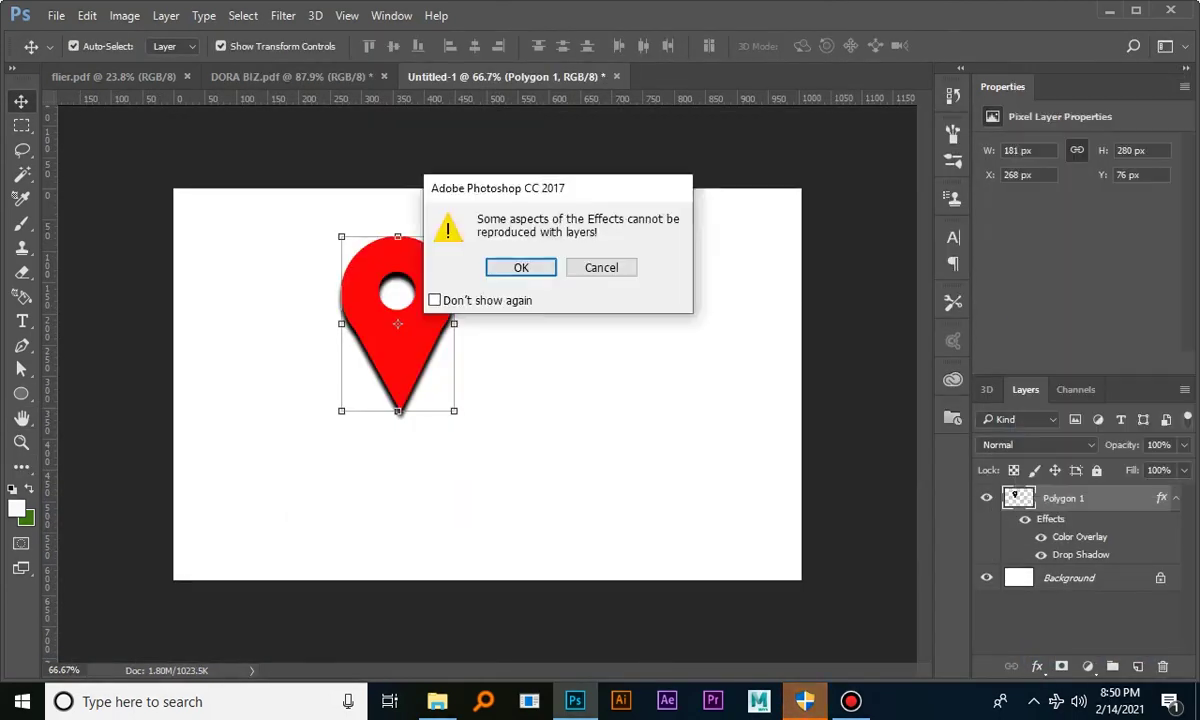
key(Return)
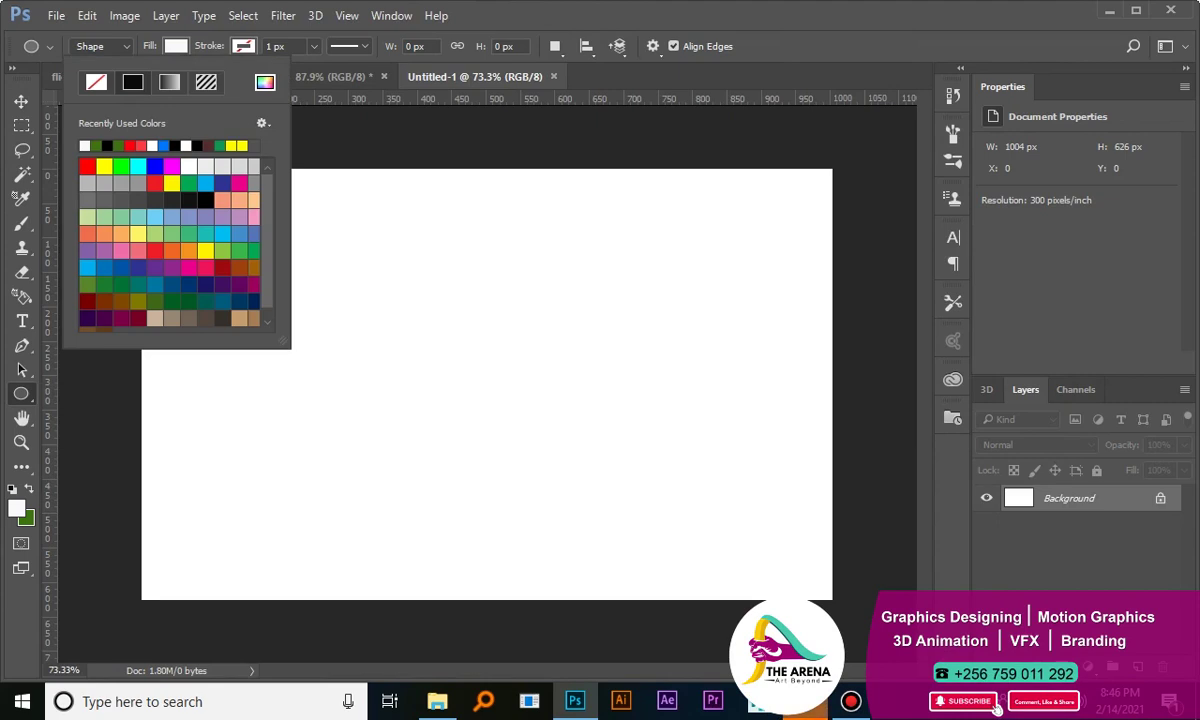
- Draw a black-filled circle about 181 px in diameter in the upper-left half of the canvas
click(107, 146)
drag(326, 221, 452, 356)
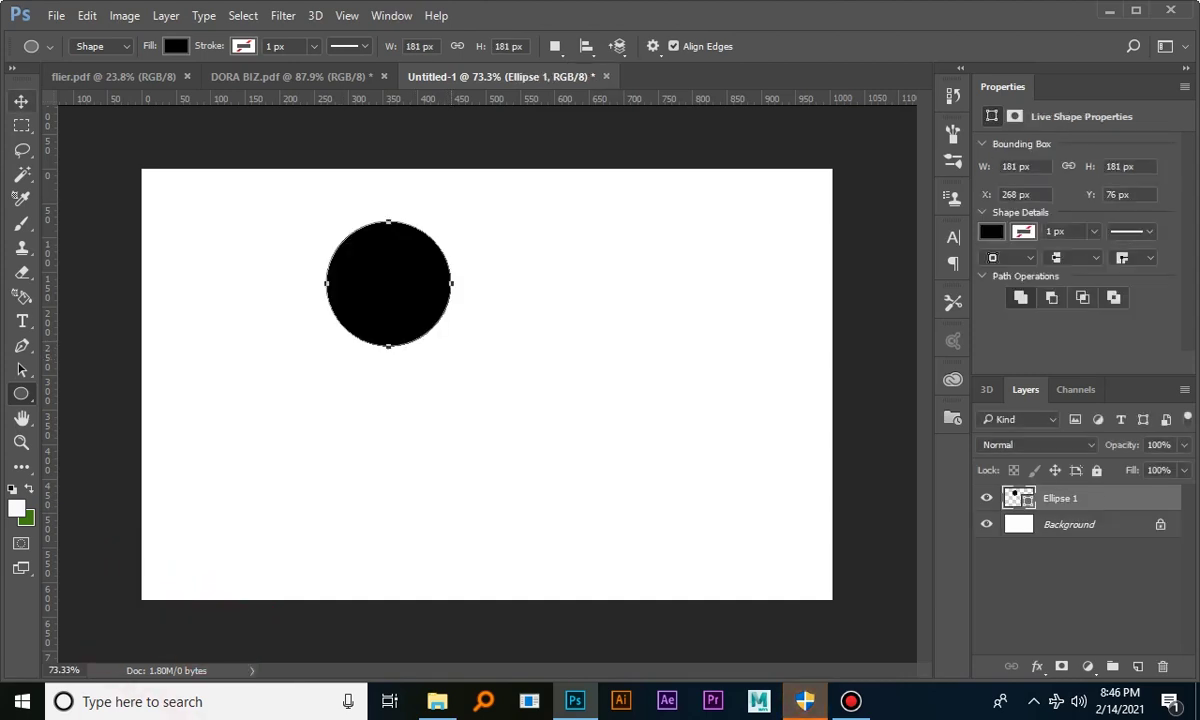
click(21, 101)
click(240, 300)
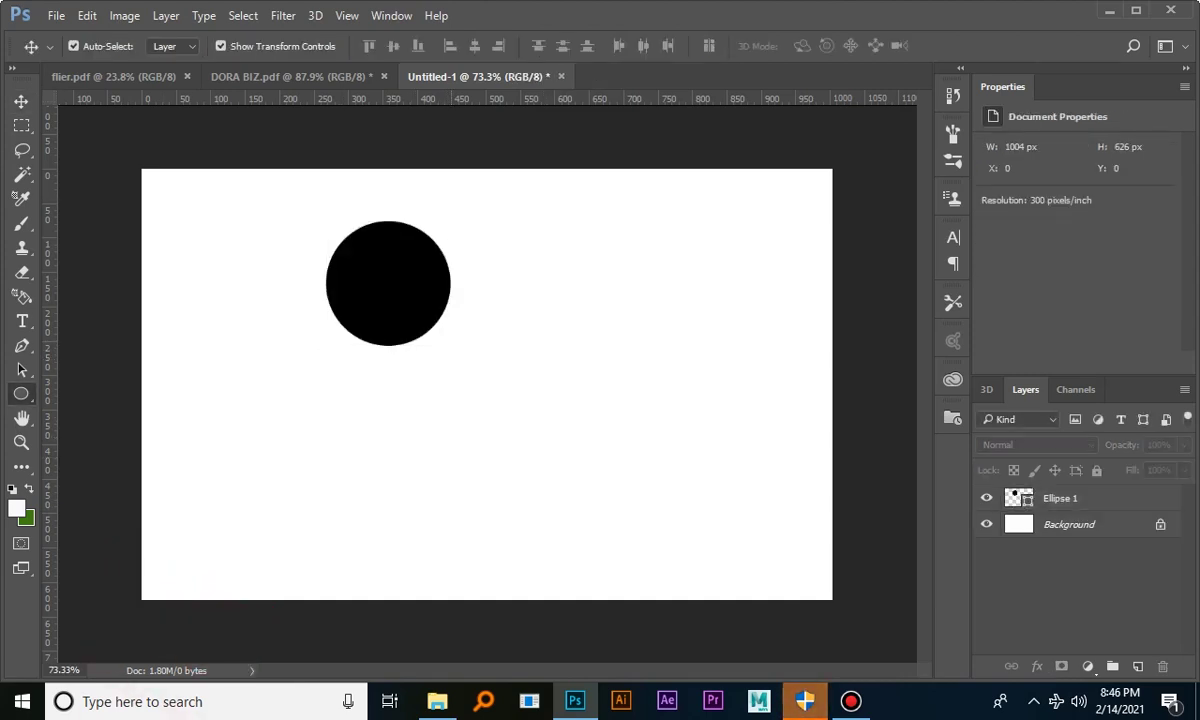
- Draw a black three-sided polygon, about 184 by 162 px, pointing down from the lower part of the circle
click(21, 393)
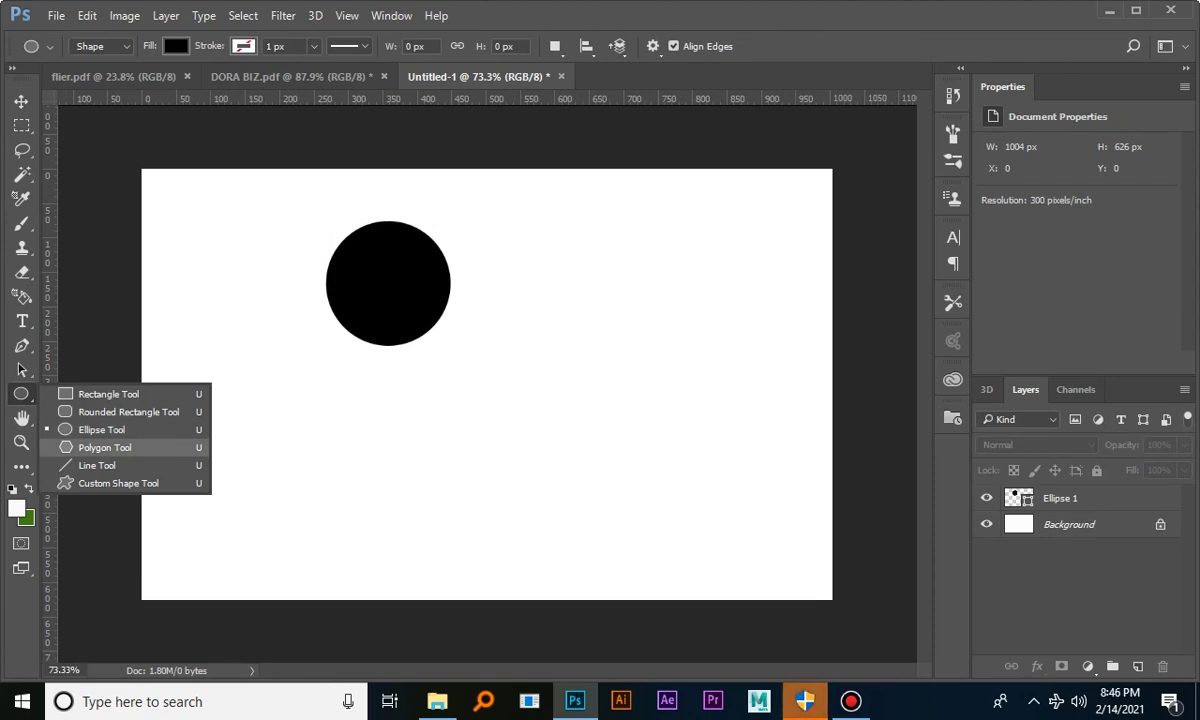
click(105, 447)
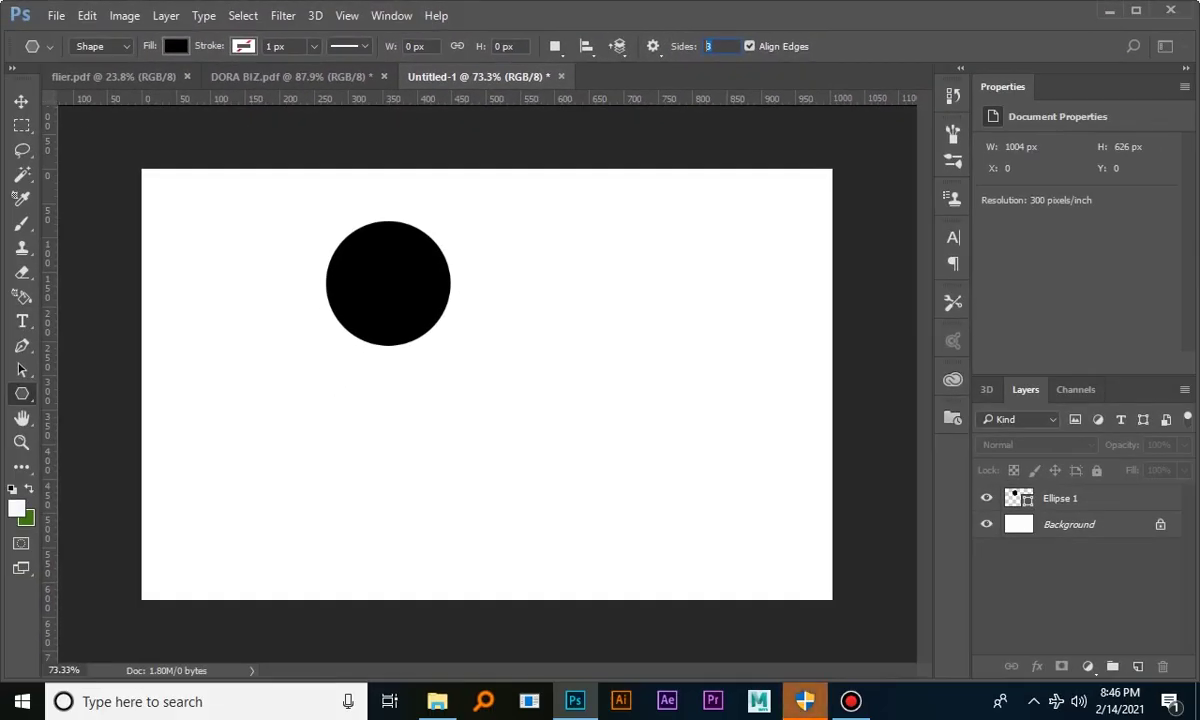
drag(377, 341, 375, 415)
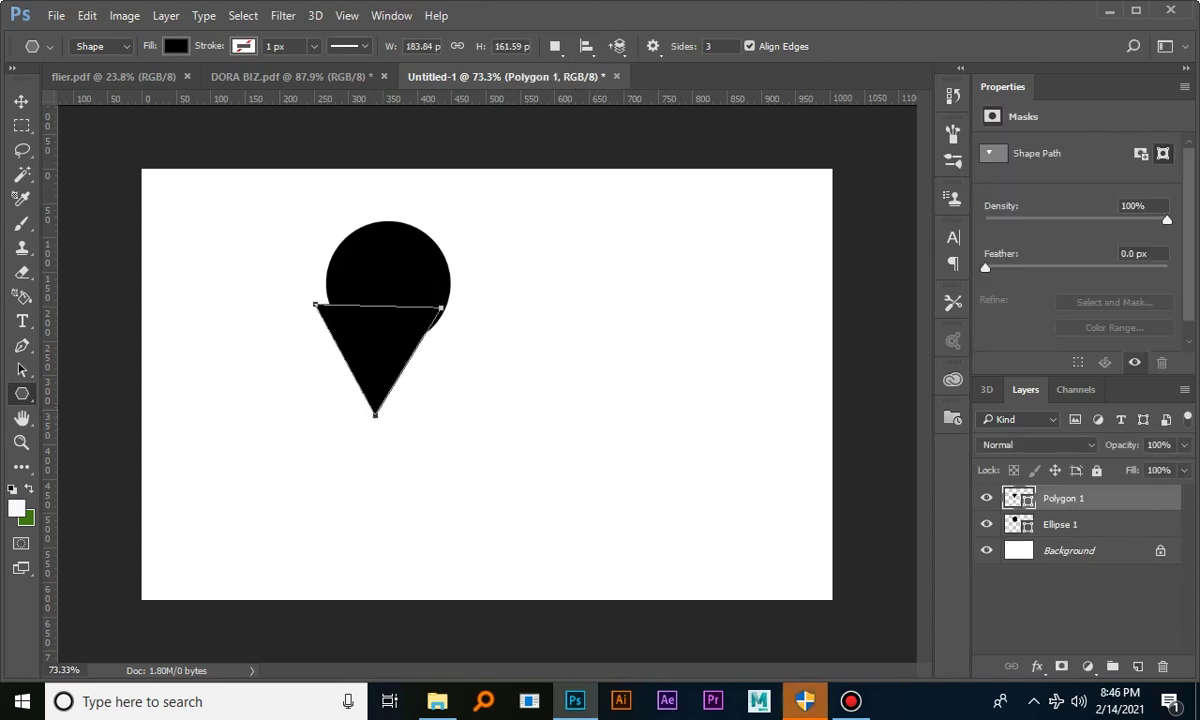
- Move the triangle up and right so its top edge overlaps the lower half of the circle
click(21, 101)
scroll(450, 345, up, 7)
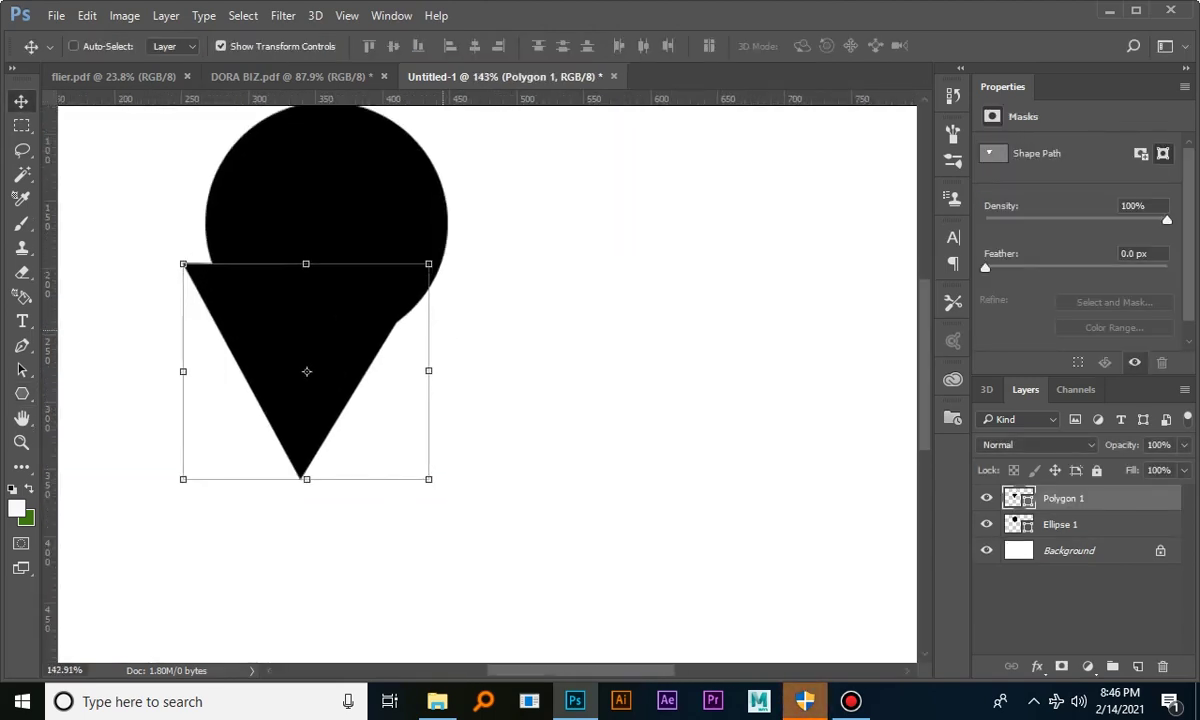
scroll(443, 330, up, 1)
drag(311, 326, 330, 305)
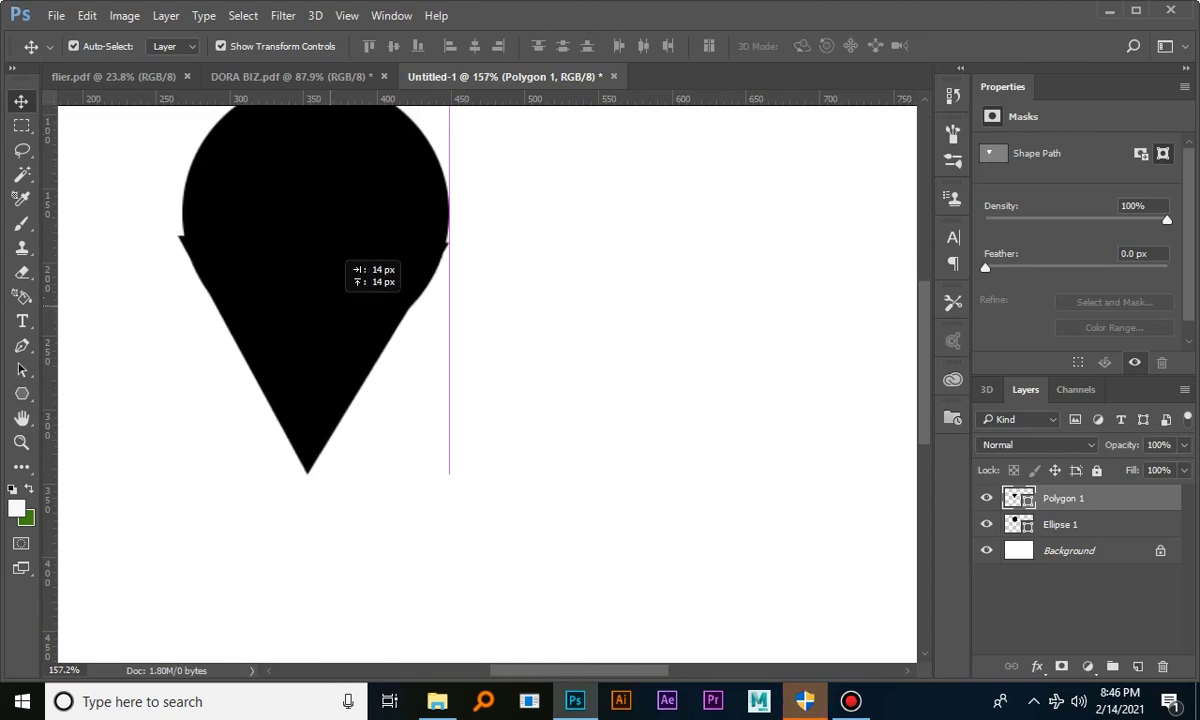
drag(332, 250, 332, 276)
- Shift the triangle path to the right and pull its upper-right anchor point inward so that corner lies within the circle
scroll(200, 241, up, 3)
key(a)
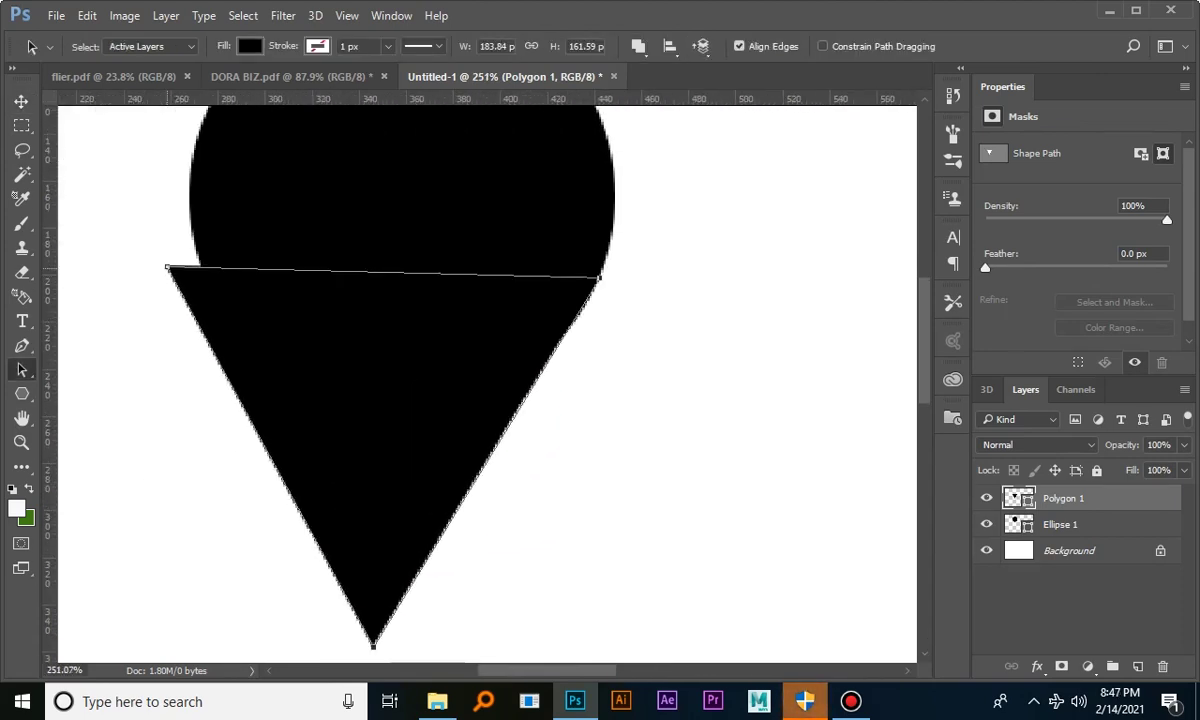
drag(168, 268, 208, 263)
right_click(22, 370)
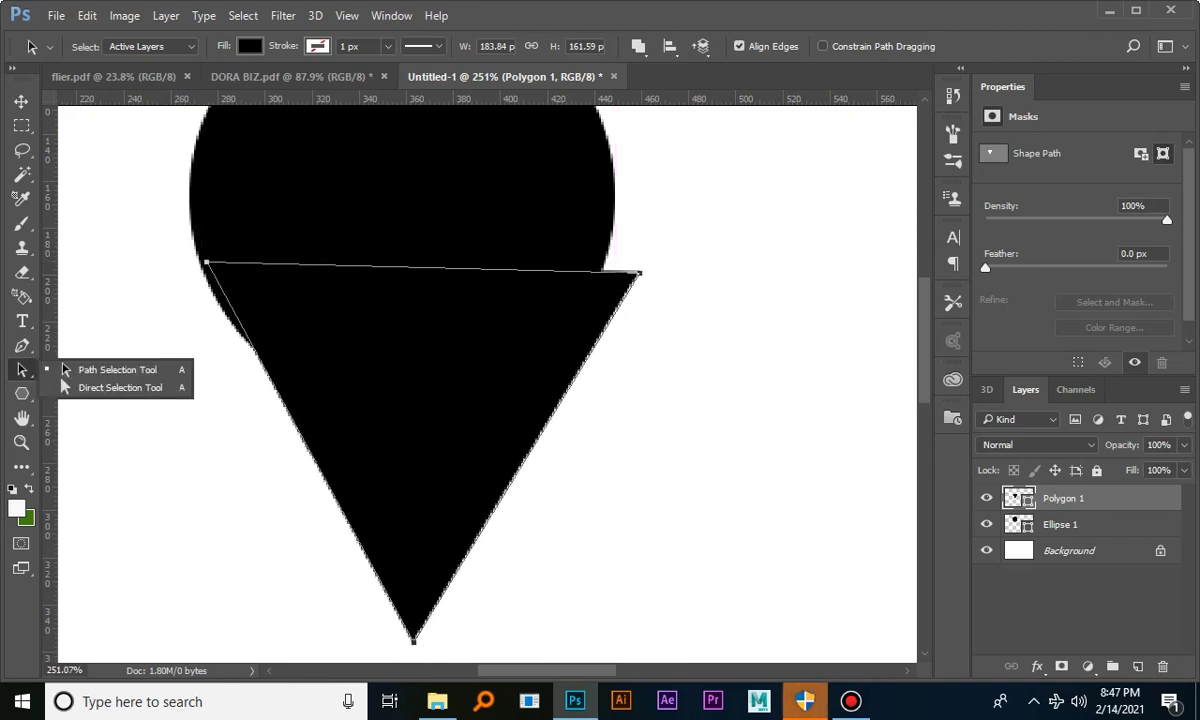
click(119, 388)
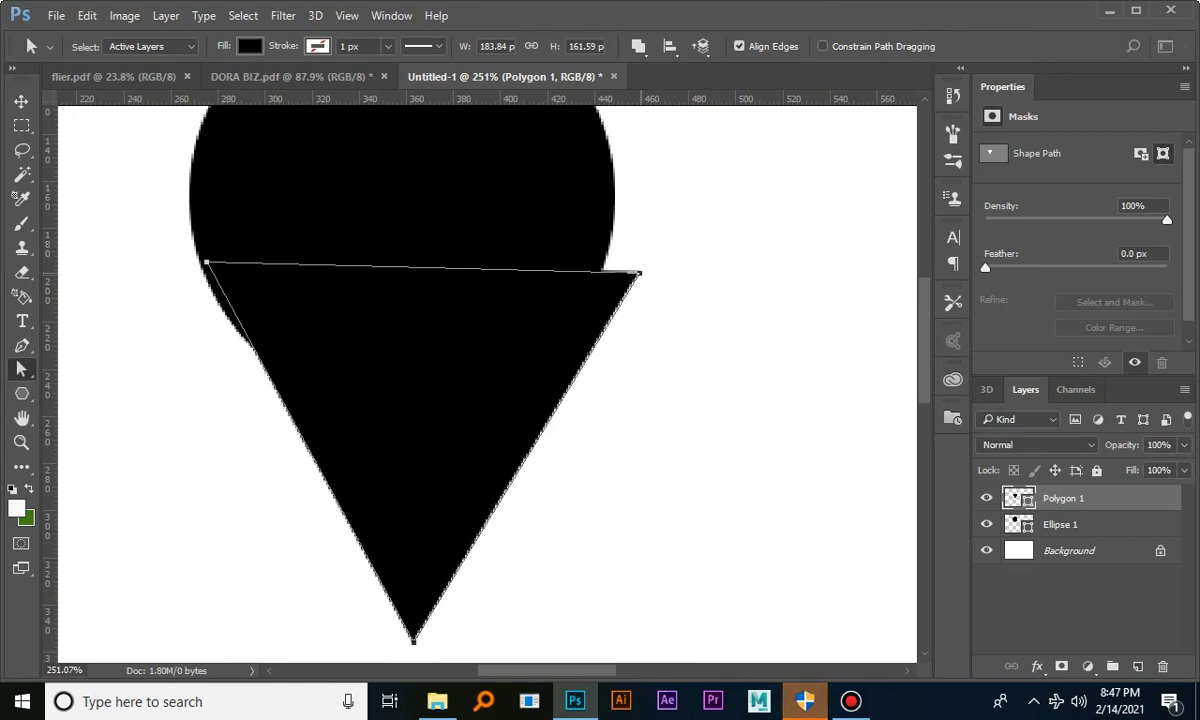
drag(640, 272, 592, 270)
key(Return)
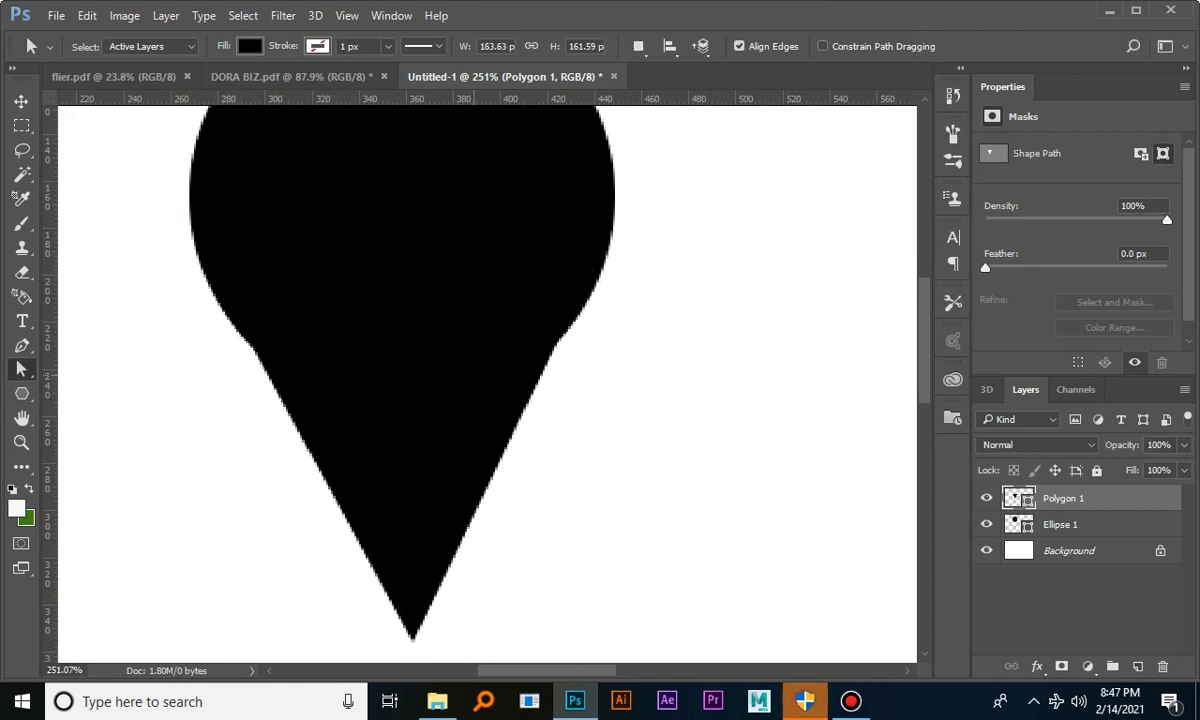
click(474, 375)
click(21, 101)
scroll(712, 411, up, 1)
click(712, 411)
- Fine-tune the triangle's upper-left anchor point outward to the circle's edge, making the triangle about 169 px wide
scroll(712, 411, down, 3)
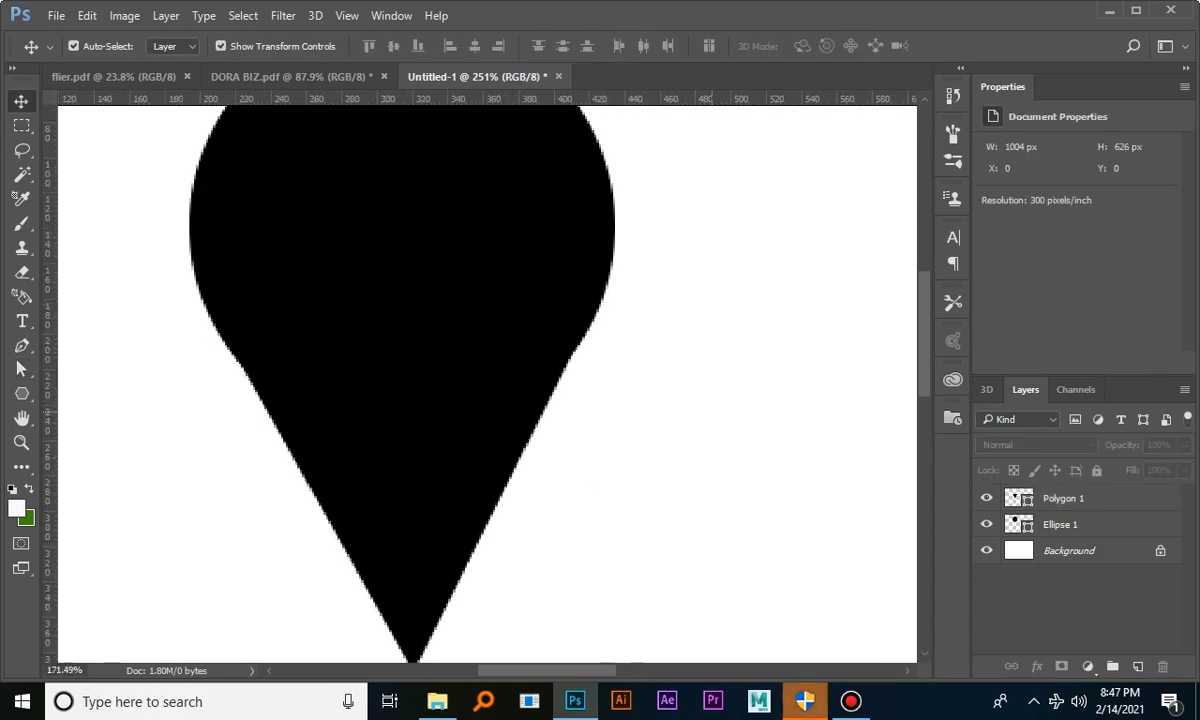
scroll(712, 411, down, 9)
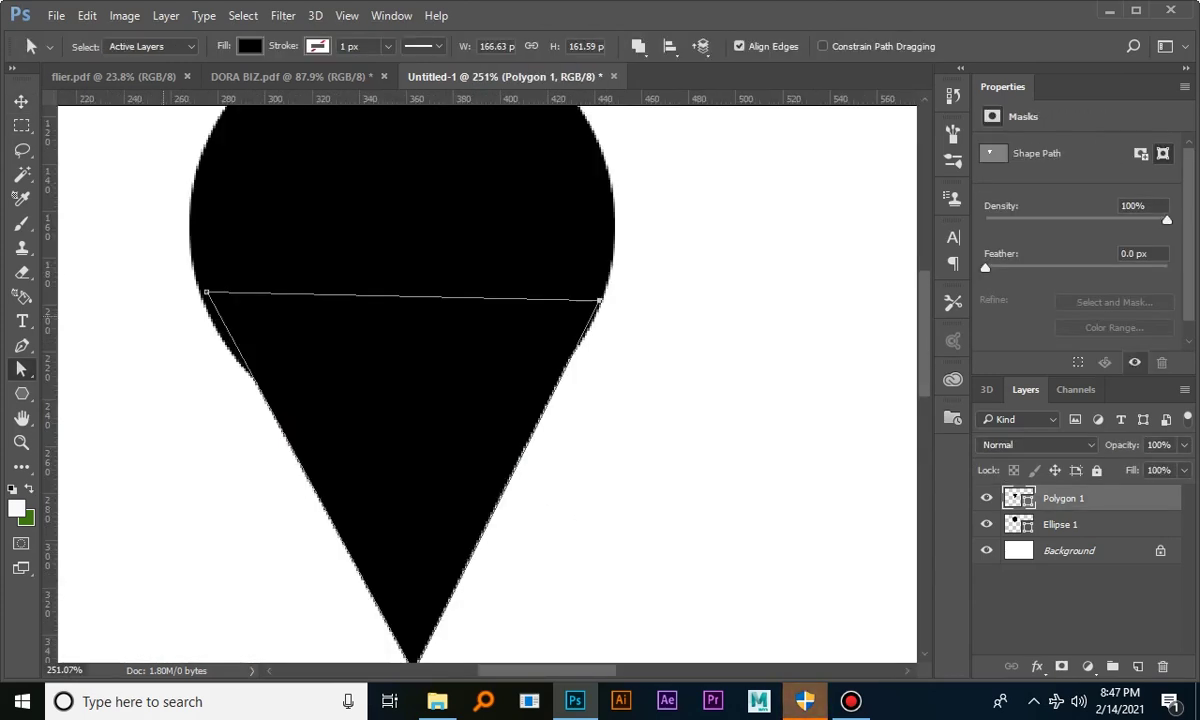
drag(207, 292, 201, 294)
click(21, 101)
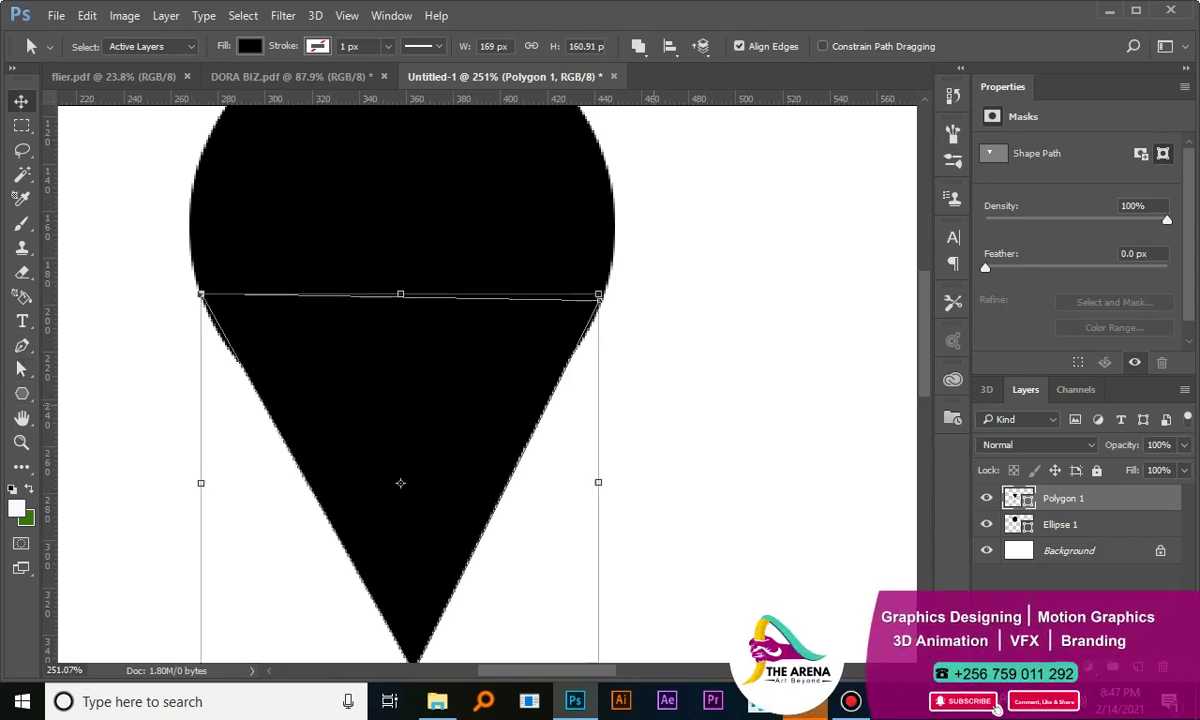
click(710, 414)
scroll(710, 414, down, 13)
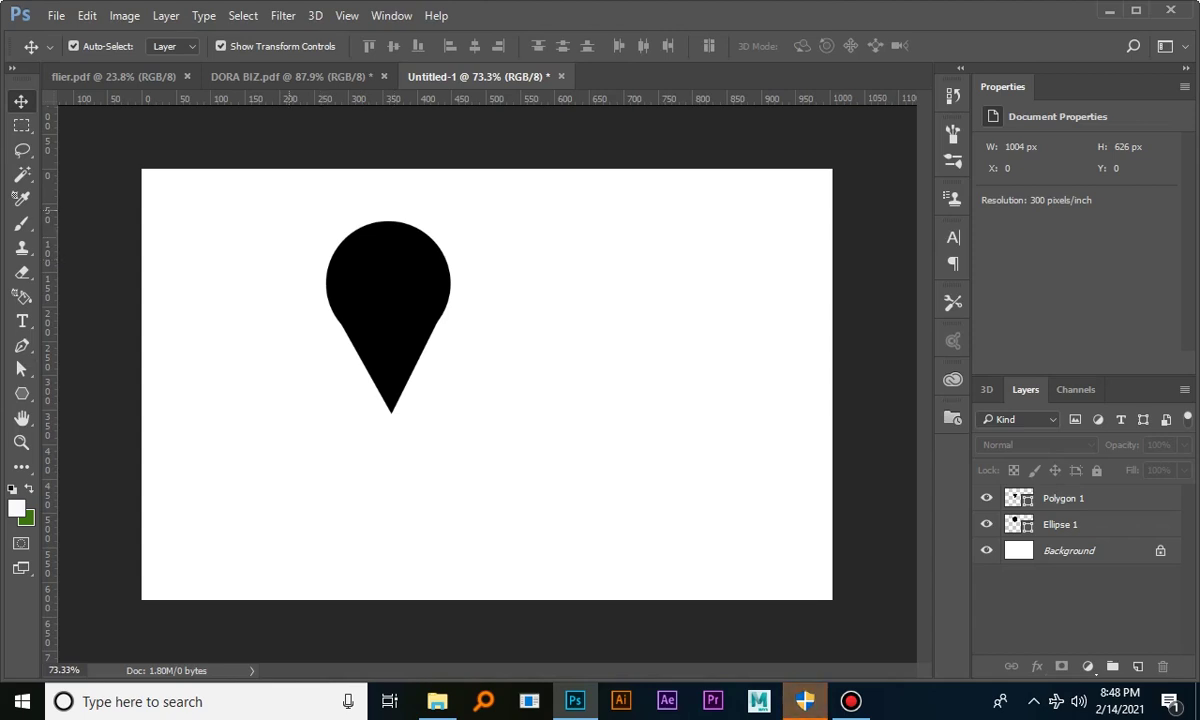
- Convert the circle and triangle layers together into one smart object
drag(291, 210, 560, 465)
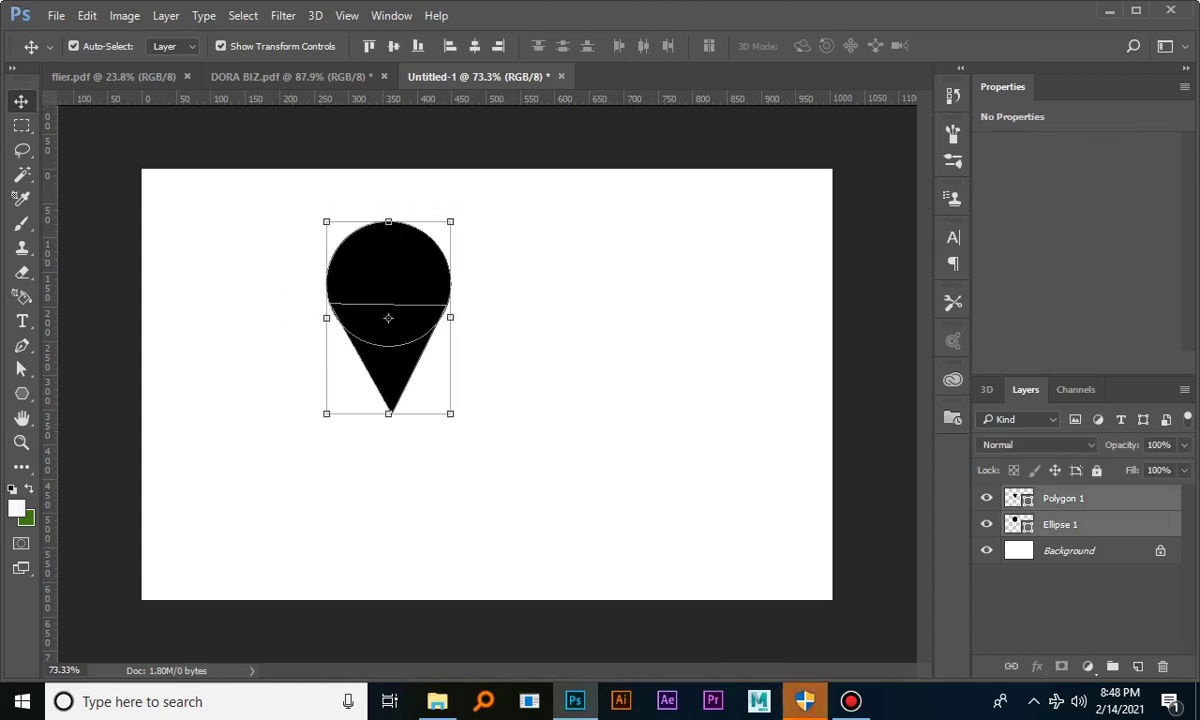
right_click(1088, 505)
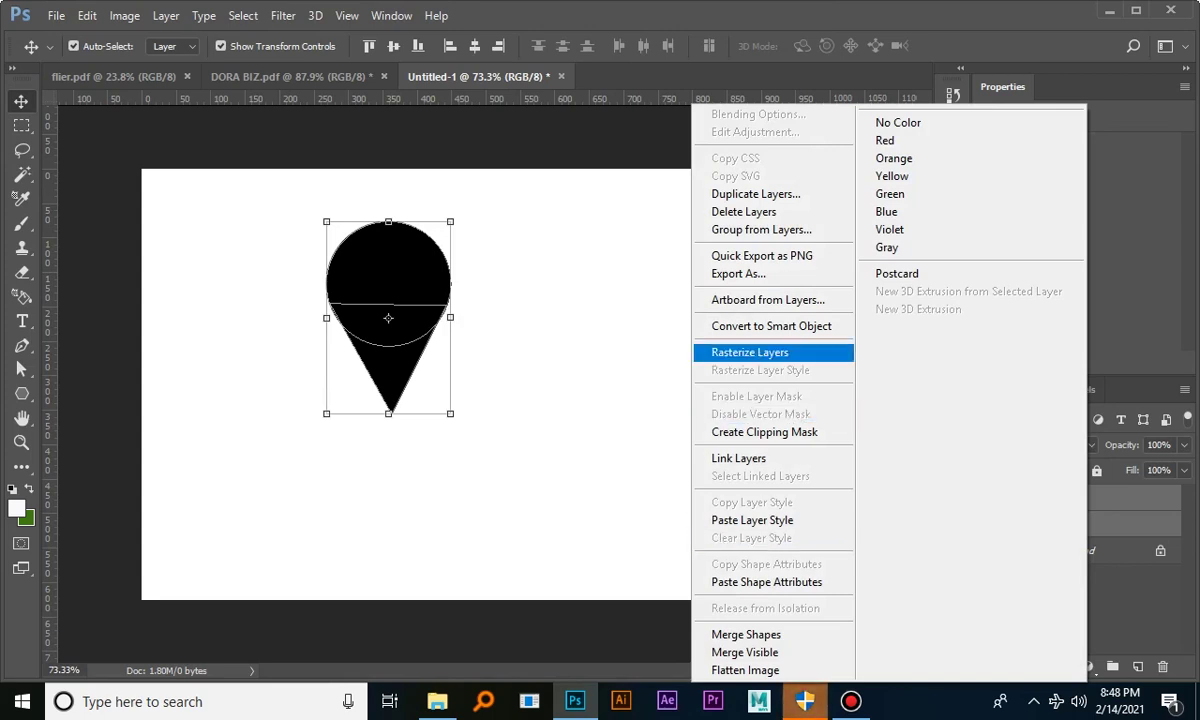
click(770, 326)
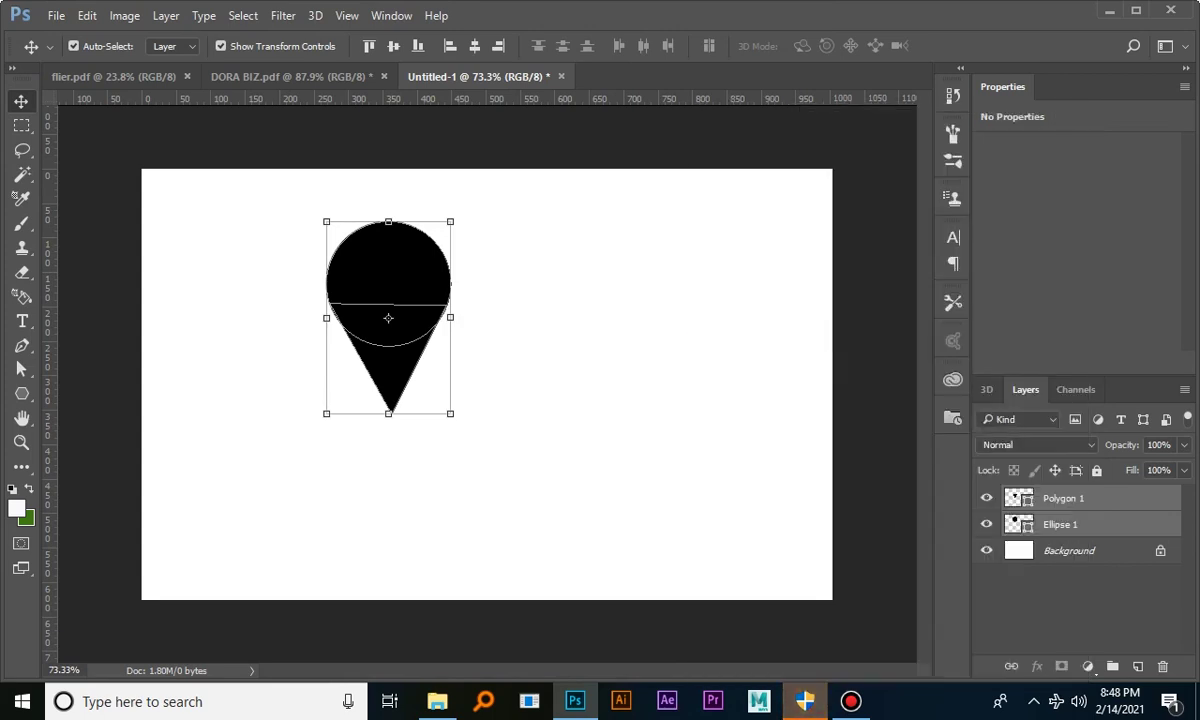
click(737, 497)
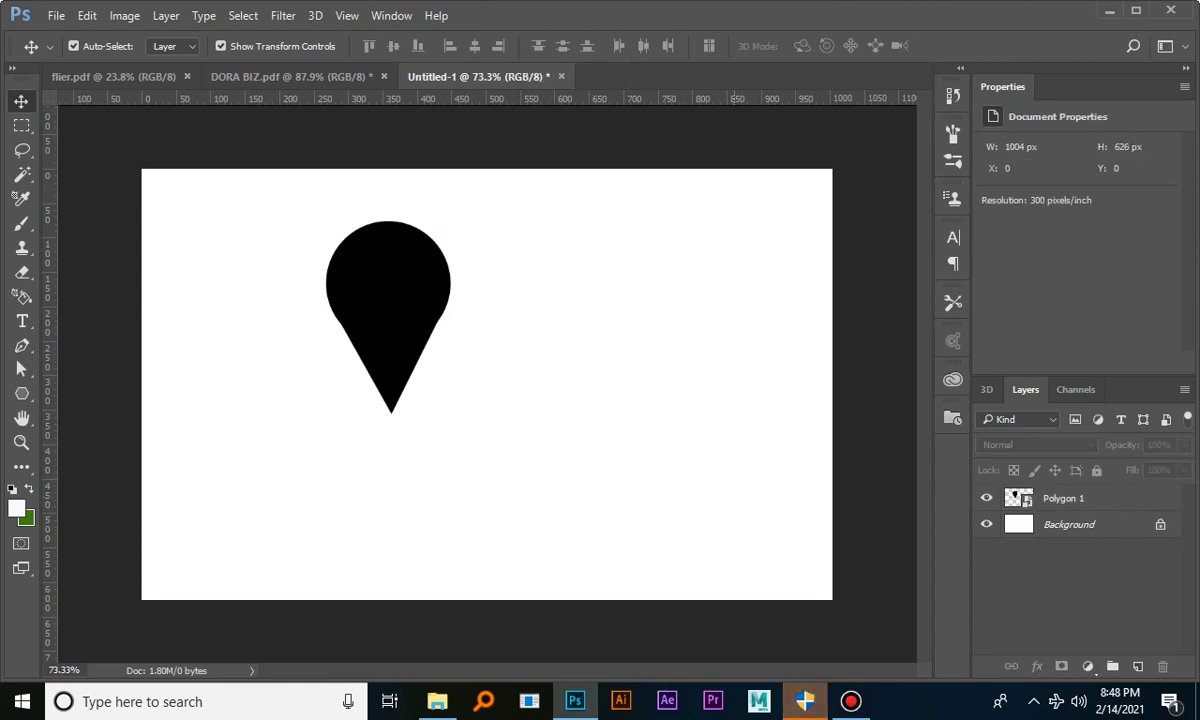
- Draw a small ellipse about 59 by 61 px inside the pin's head and fill it with white
click(22, 393)
right_click(22, 393)
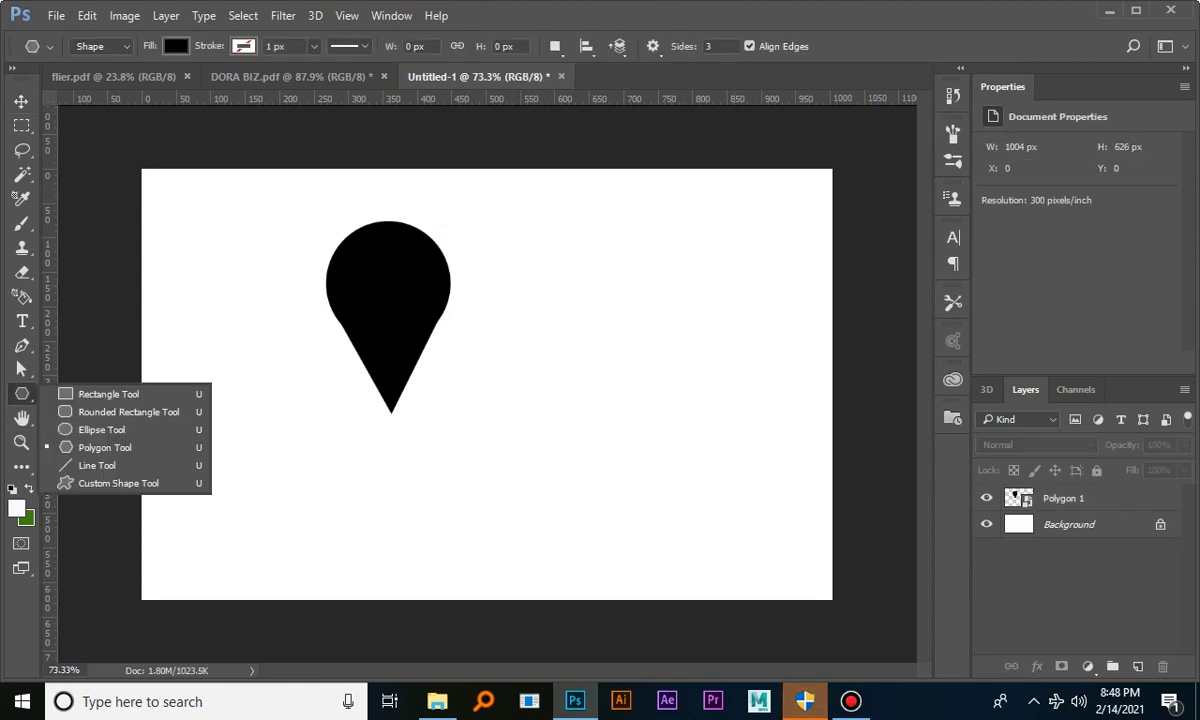
click(101, 429)
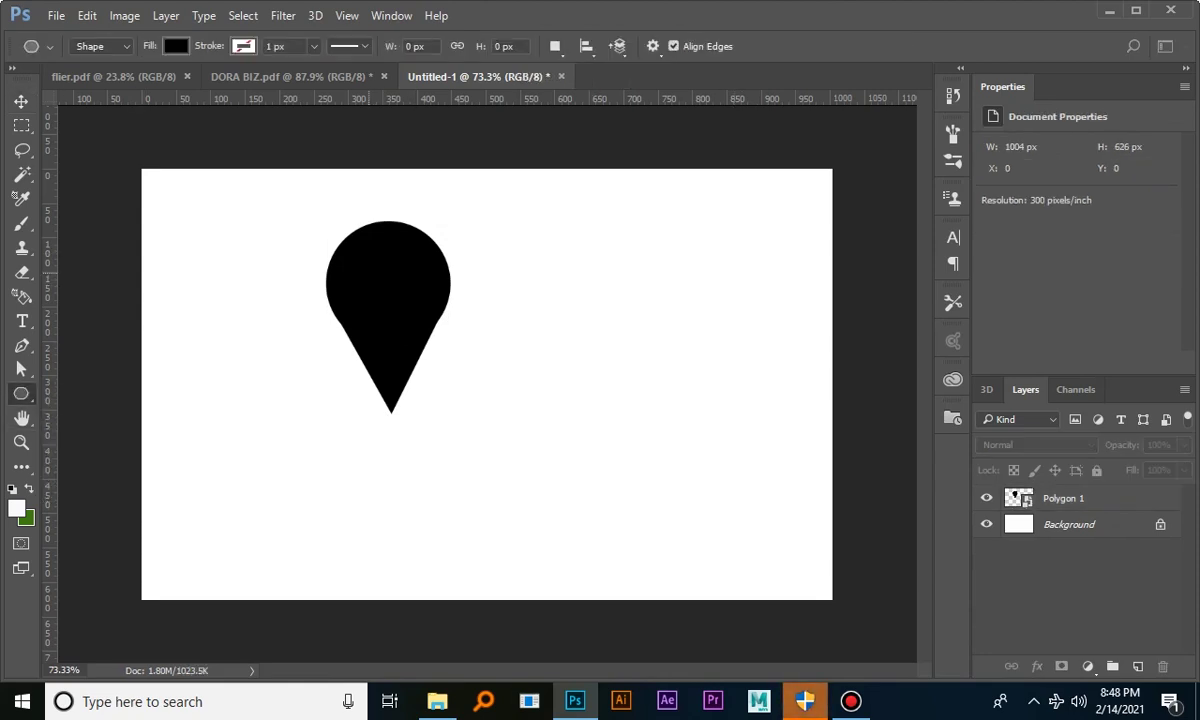
drag(368, 272, 408, 313)
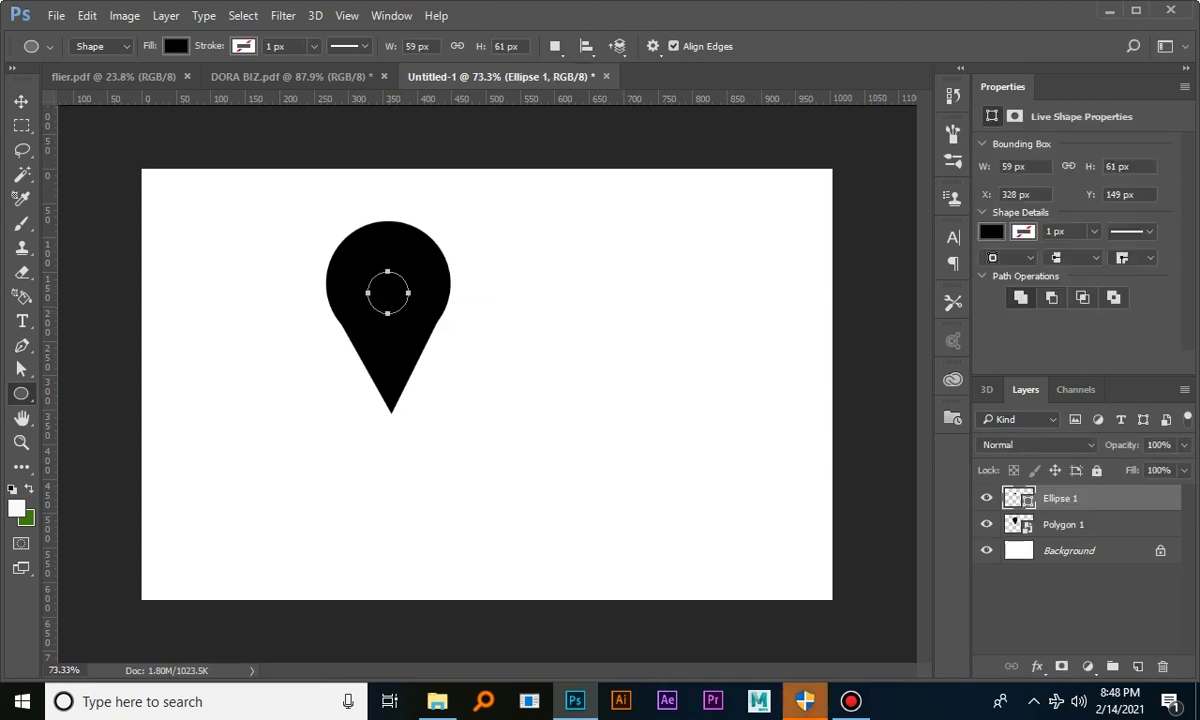
click(175, 46)
click(96, 146)
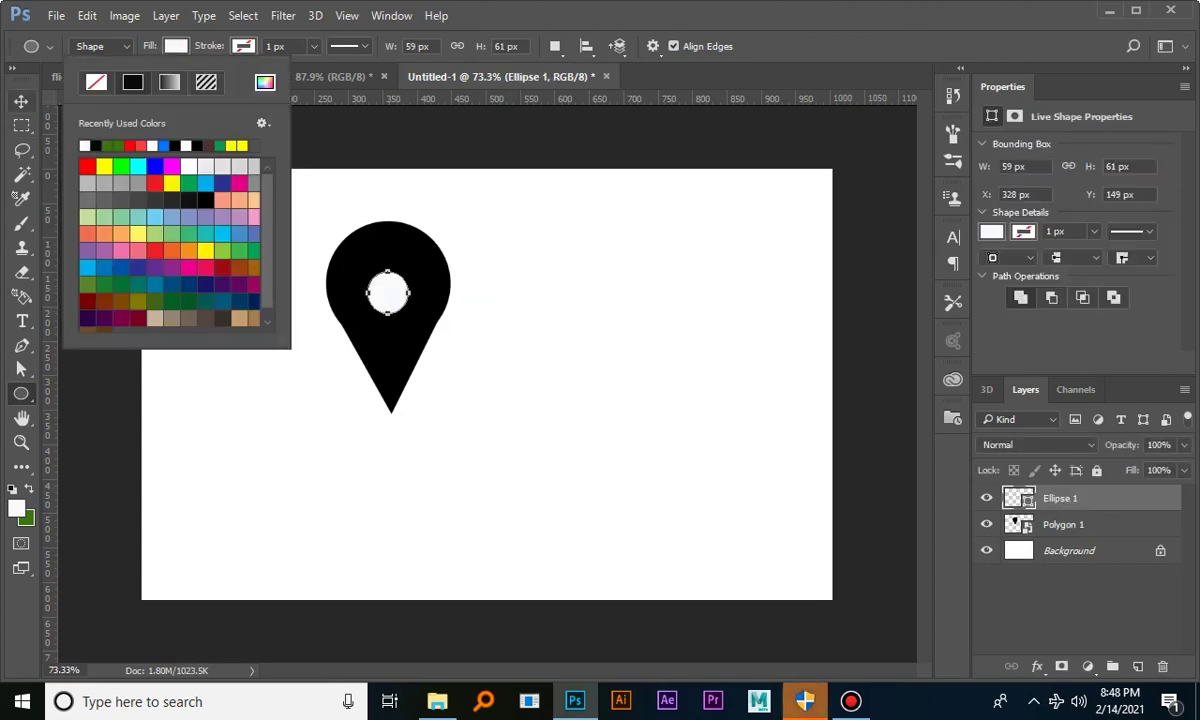
- Move the white circle slightly up to centre it in the pin's round head
click(21, 101)
click(98, 265)
drag(262, 204, 428, 392)
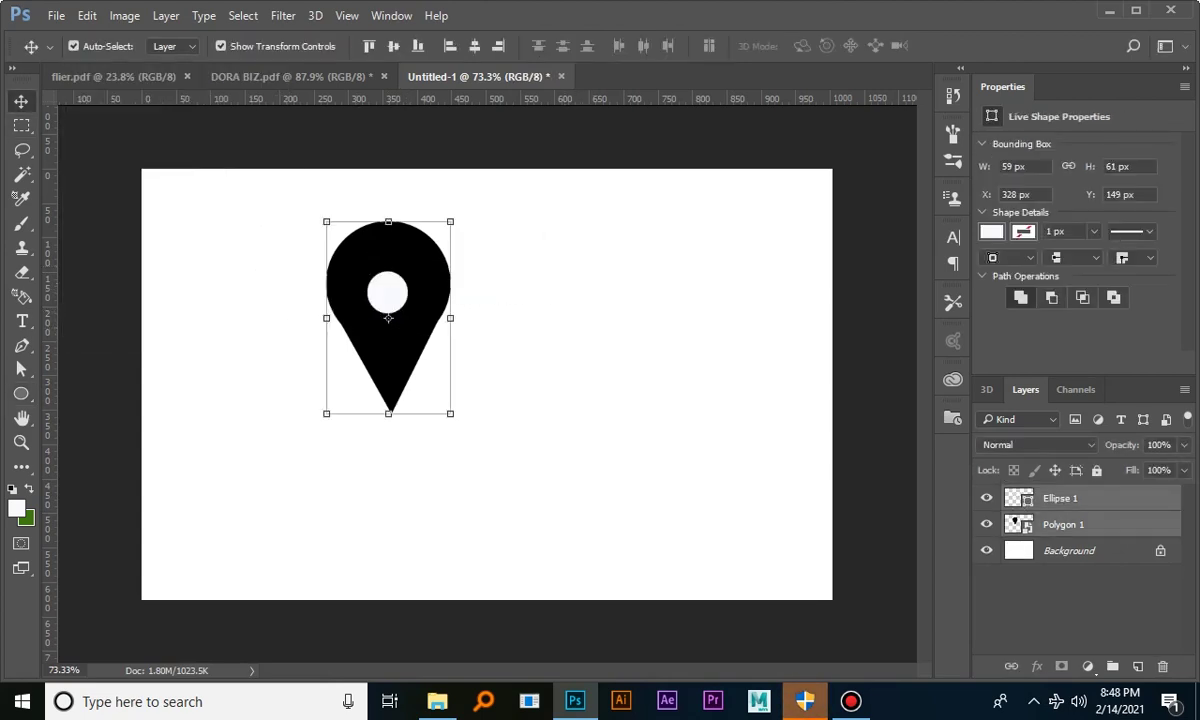
click(533, 332)
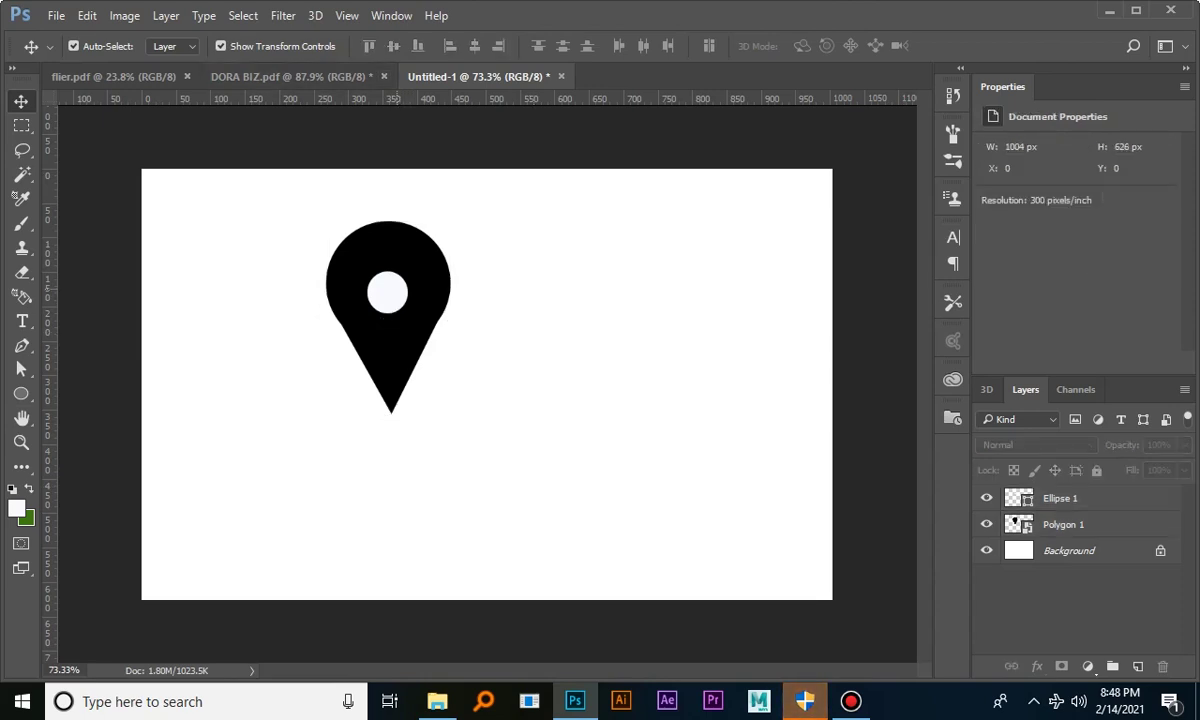
mouse_move(398, 282)
mouse_down()
mouse_move(398, 270)
mouse_move(391, 278)
mouse_up()
click(460, 322)
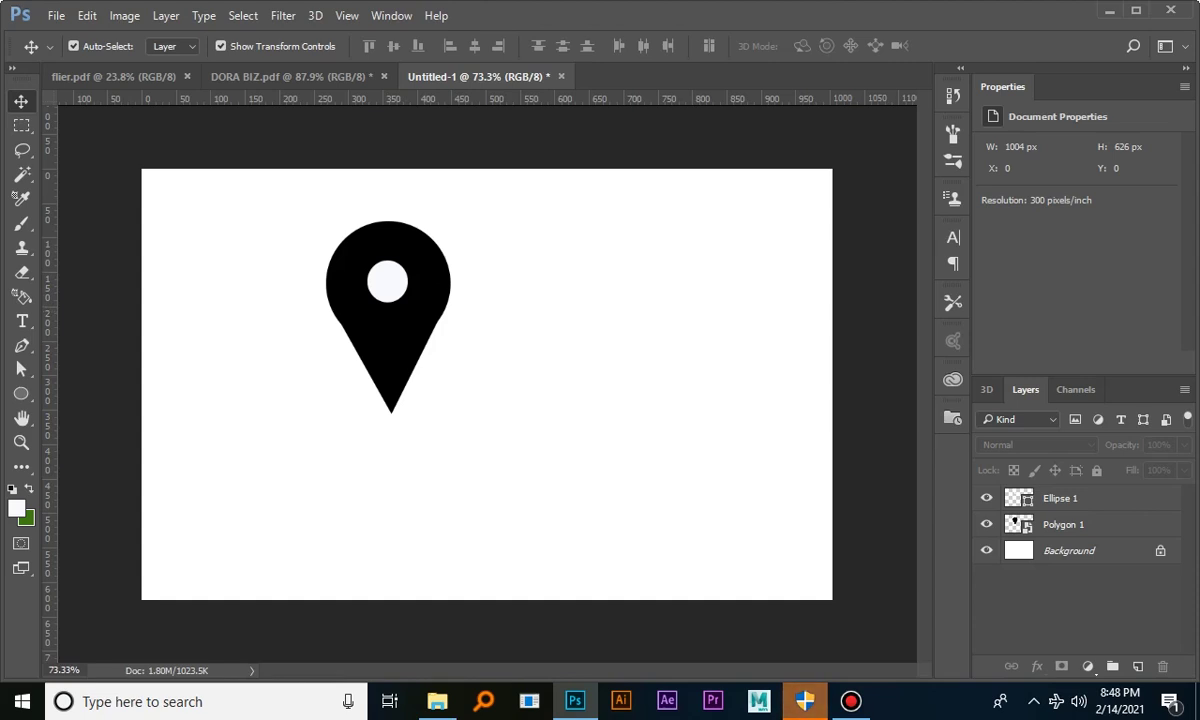
- Rasterize the Polygon 1 smart object layer
click(1063, 524)
right_click(1063, 524)
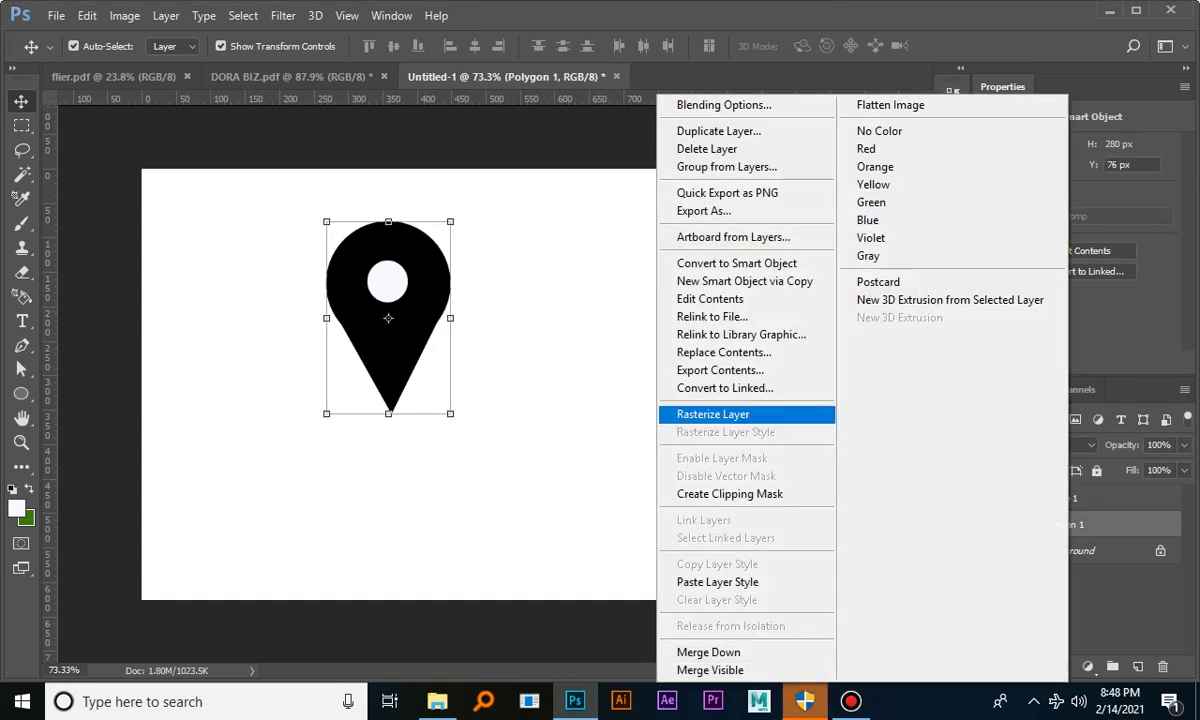
click(712, 414)
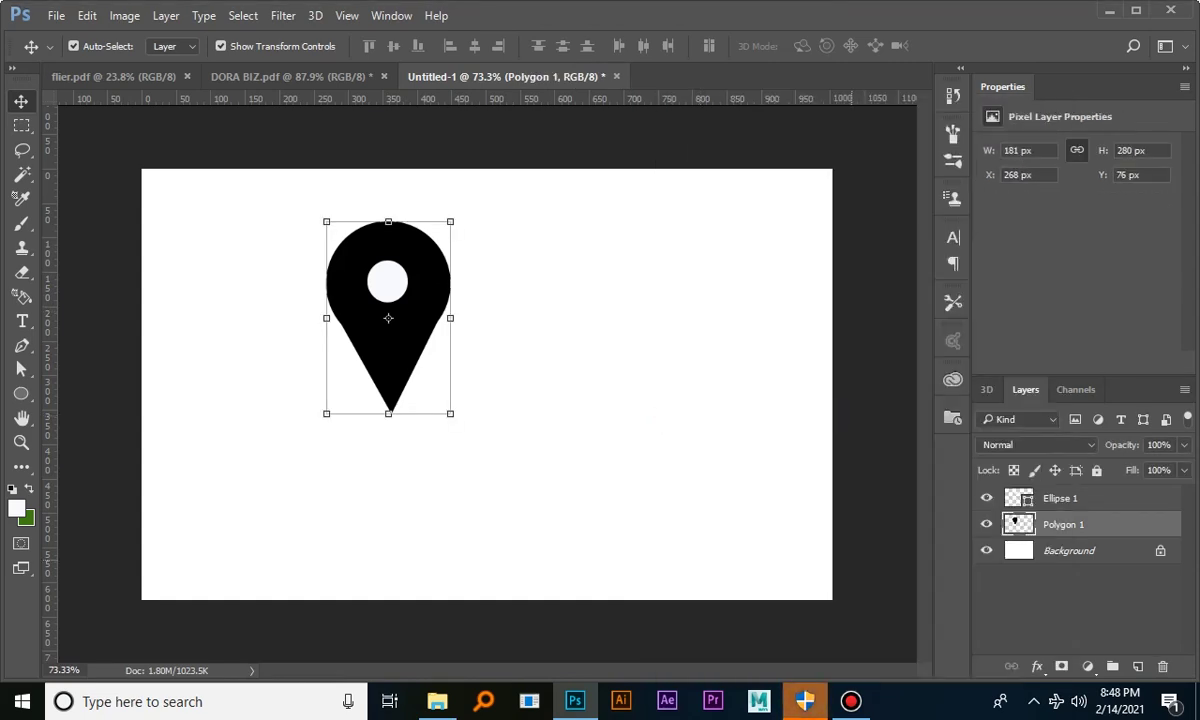
click(852, 560)
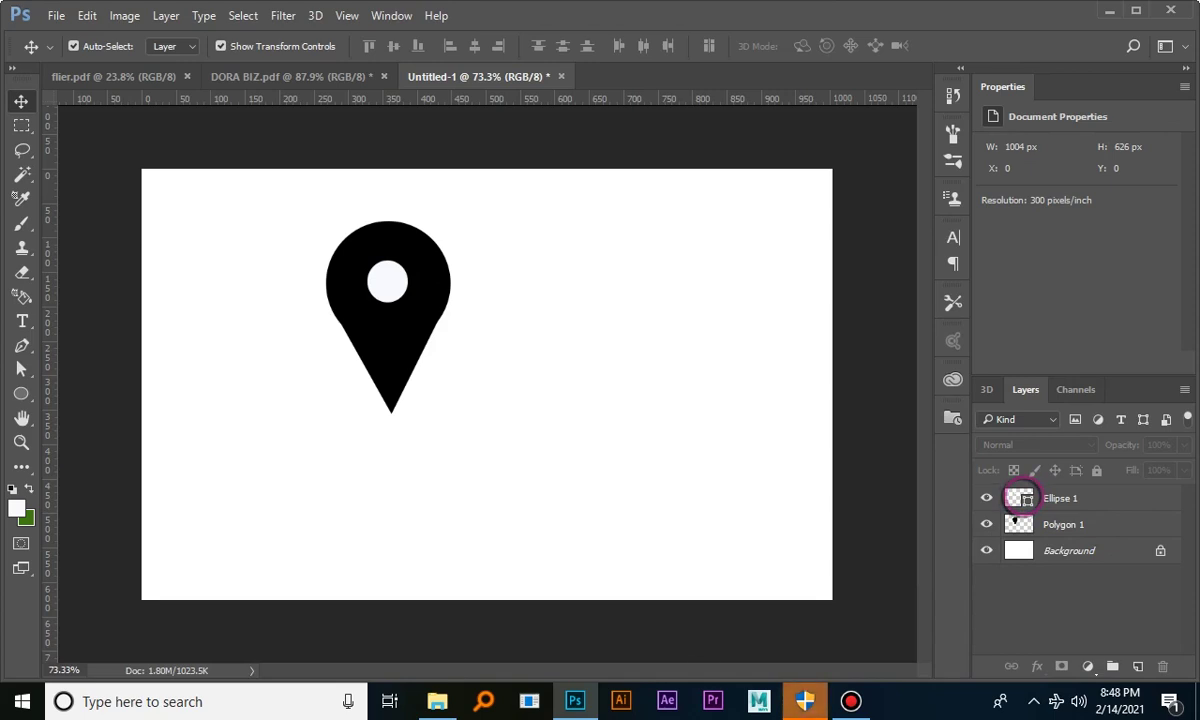
- Load the small white circle's outline as a selection and cut that area of the Polygon 1 layer onto a new layer
key(ctrl)
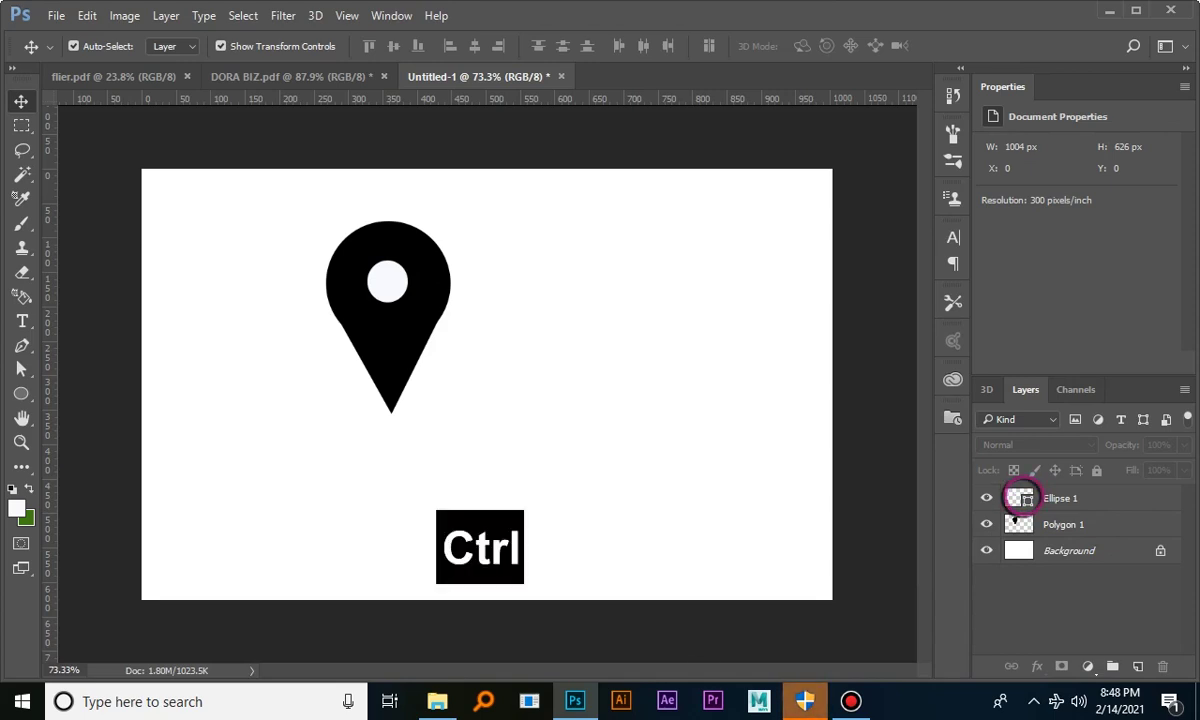
key(ctrl)
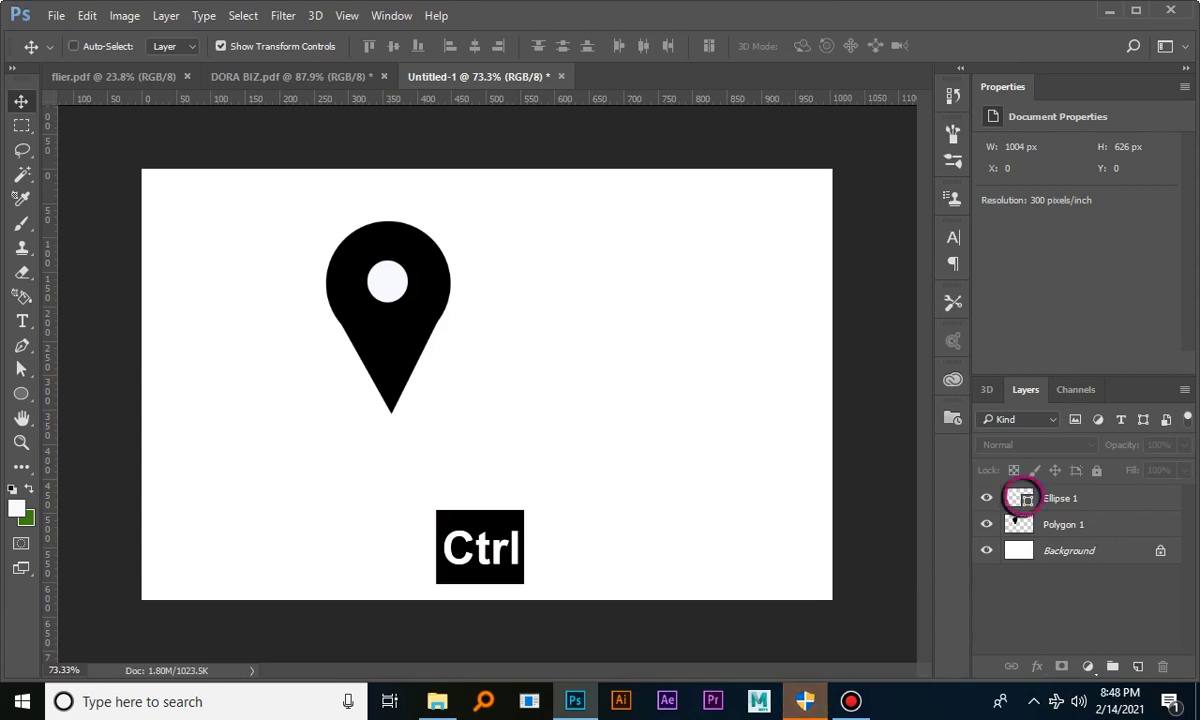
ctrl+click(1020, 497)
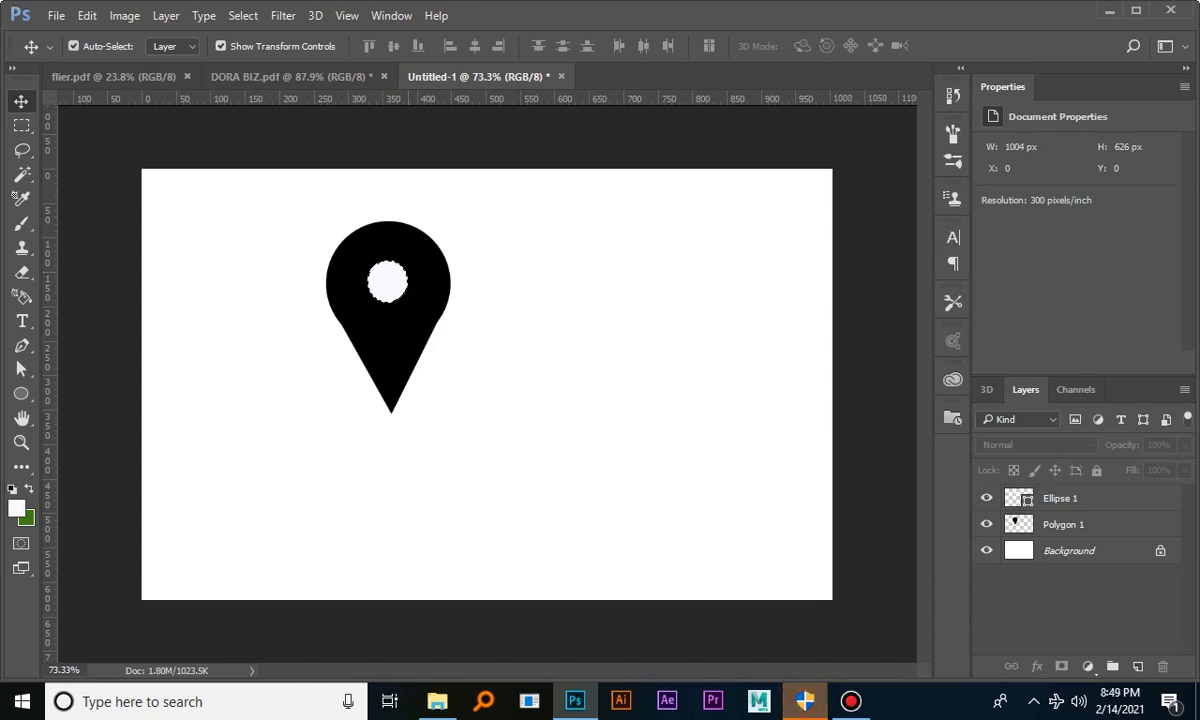
scroll(386, 268, up, 11)
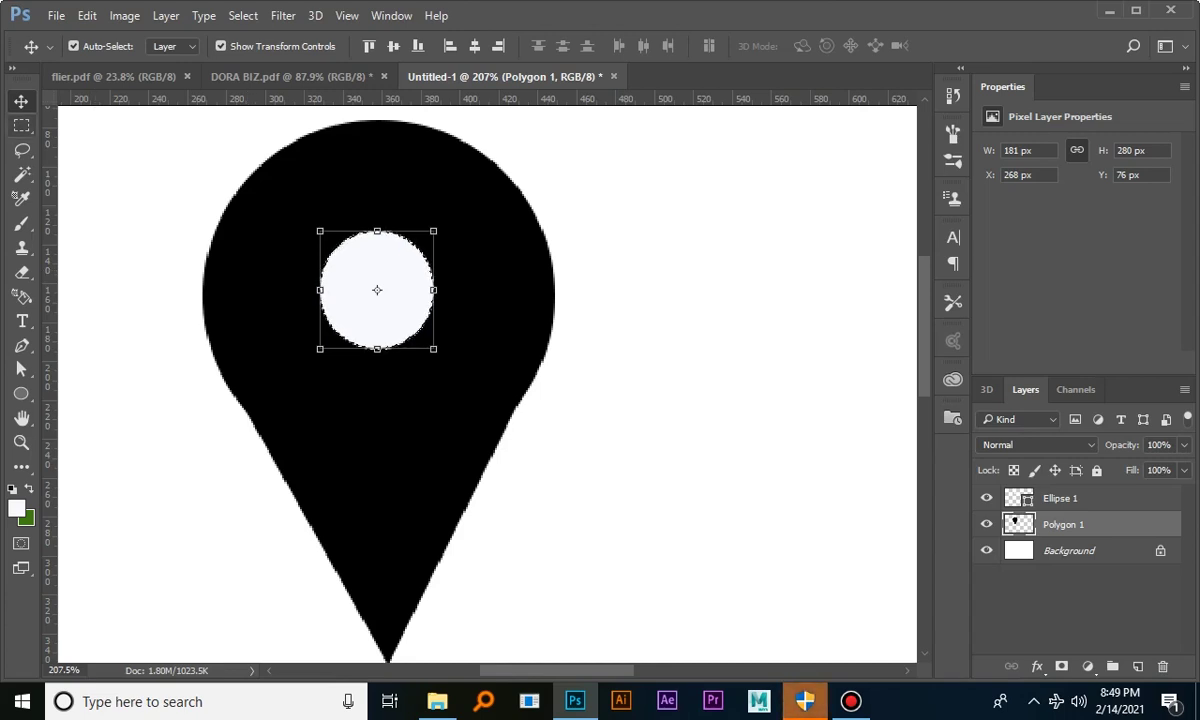
key(m)
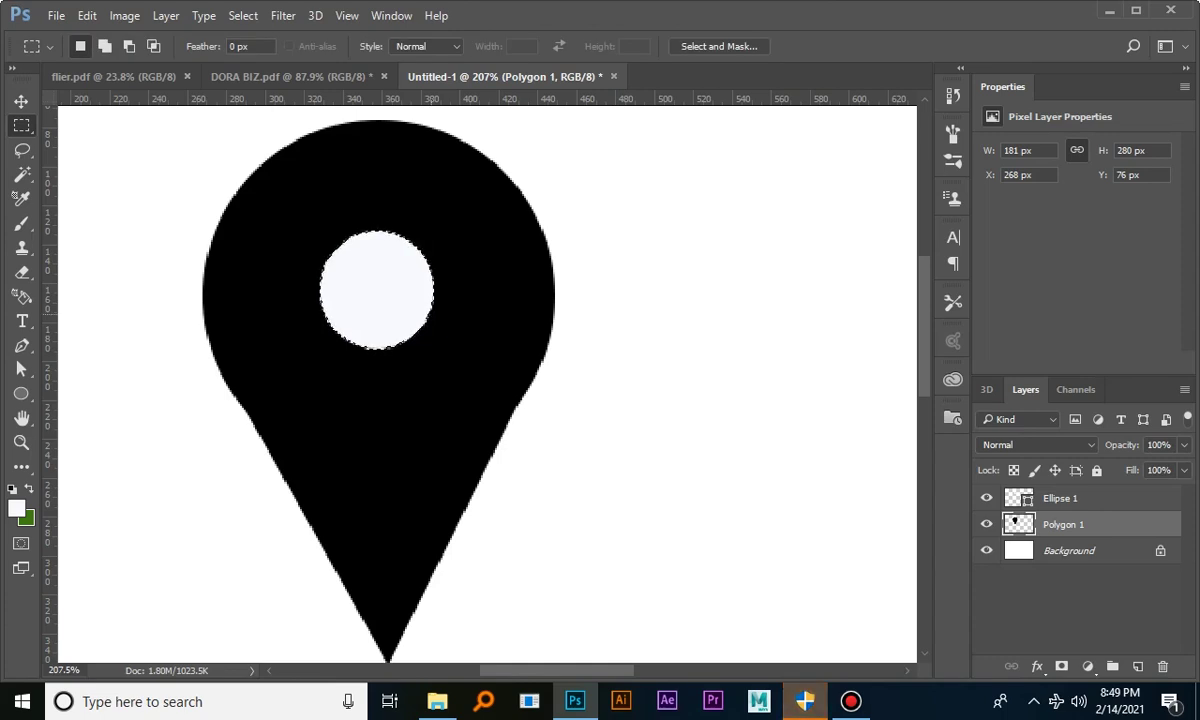
right_click(390, 289)
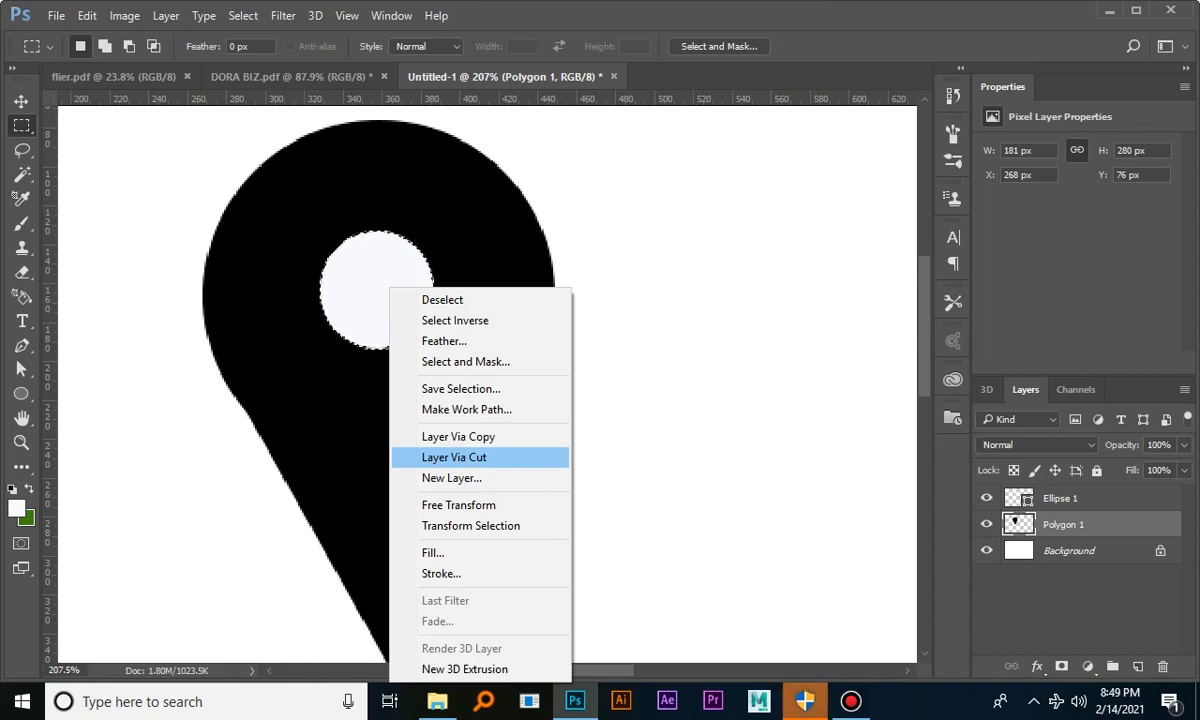
click(455, 457)
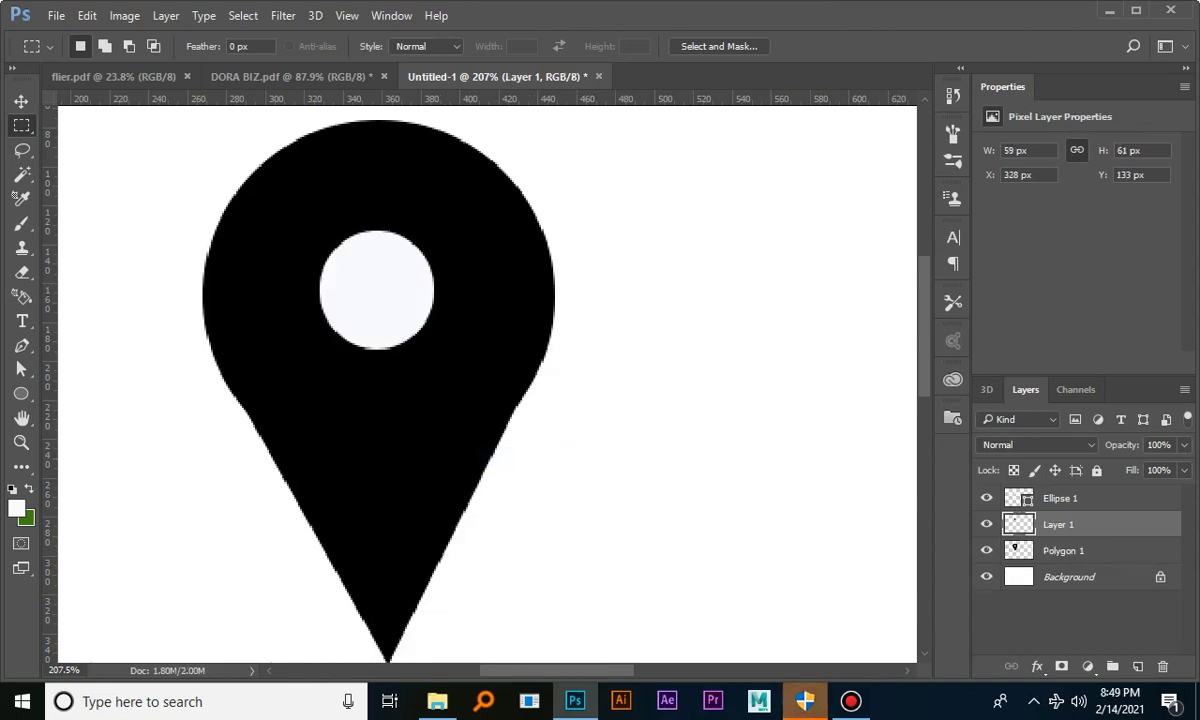
- Delete the white Ellipse 1 shape and the cut-out black circle layer to open a hole in the pin's head
key(v)
click(600, 300)
click(401, 285)
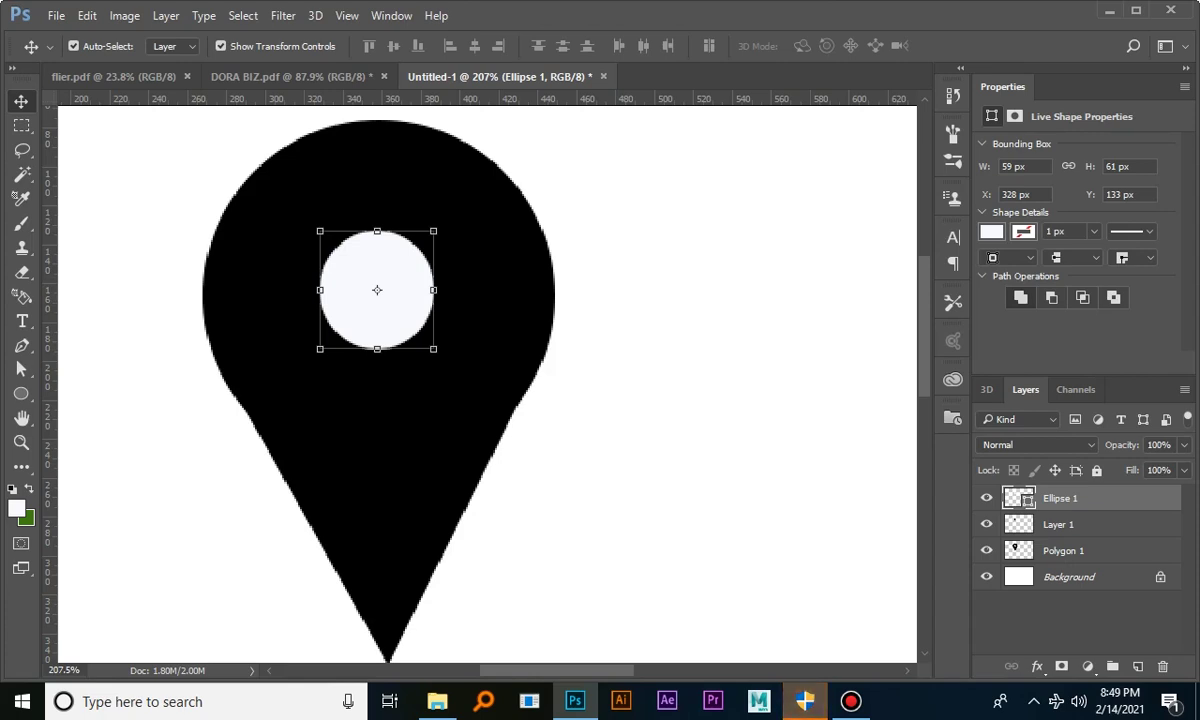
key(Delete)
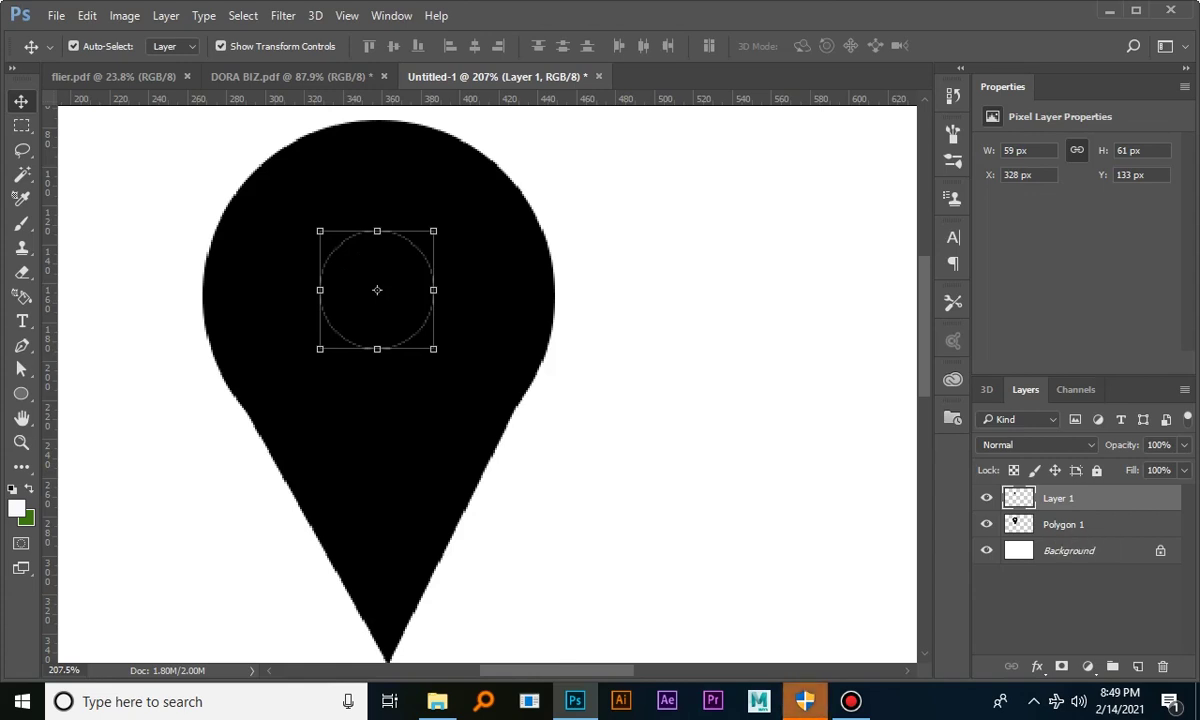
click(1050, 524)
click(1058, 498)
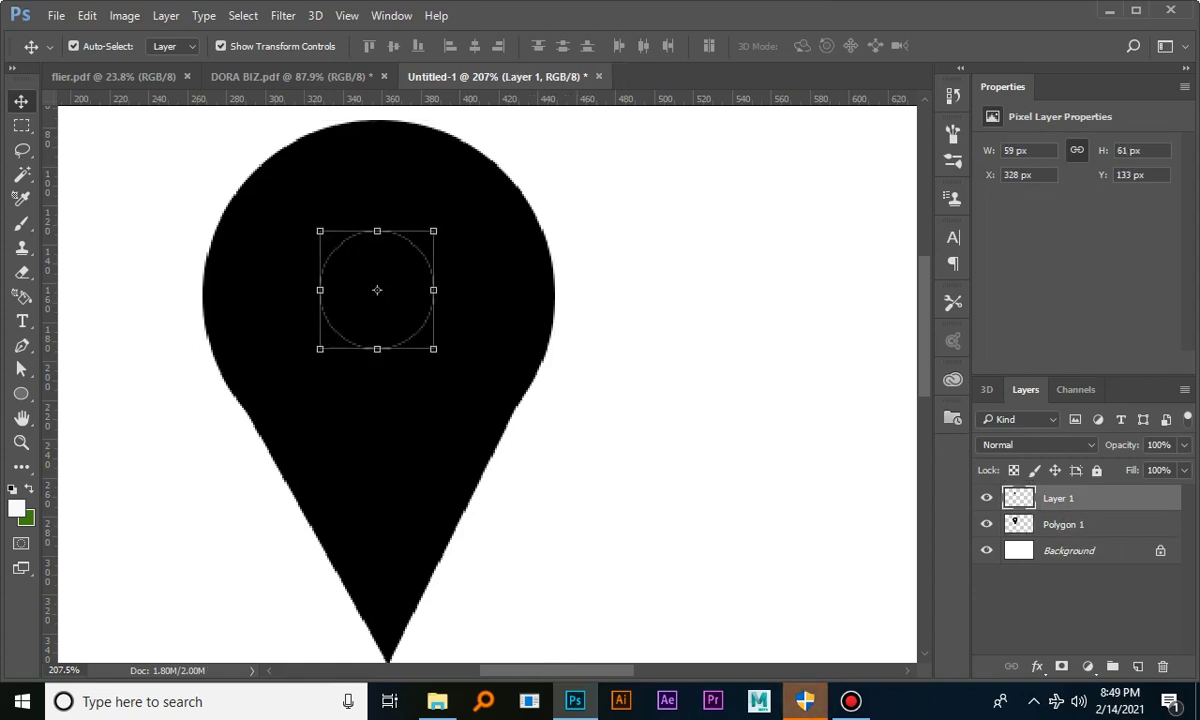
key(Delete)
- Apply a Color Overlay in bright red (ff0909) at 100% opacity to the pin layer
key(ctrl+0)
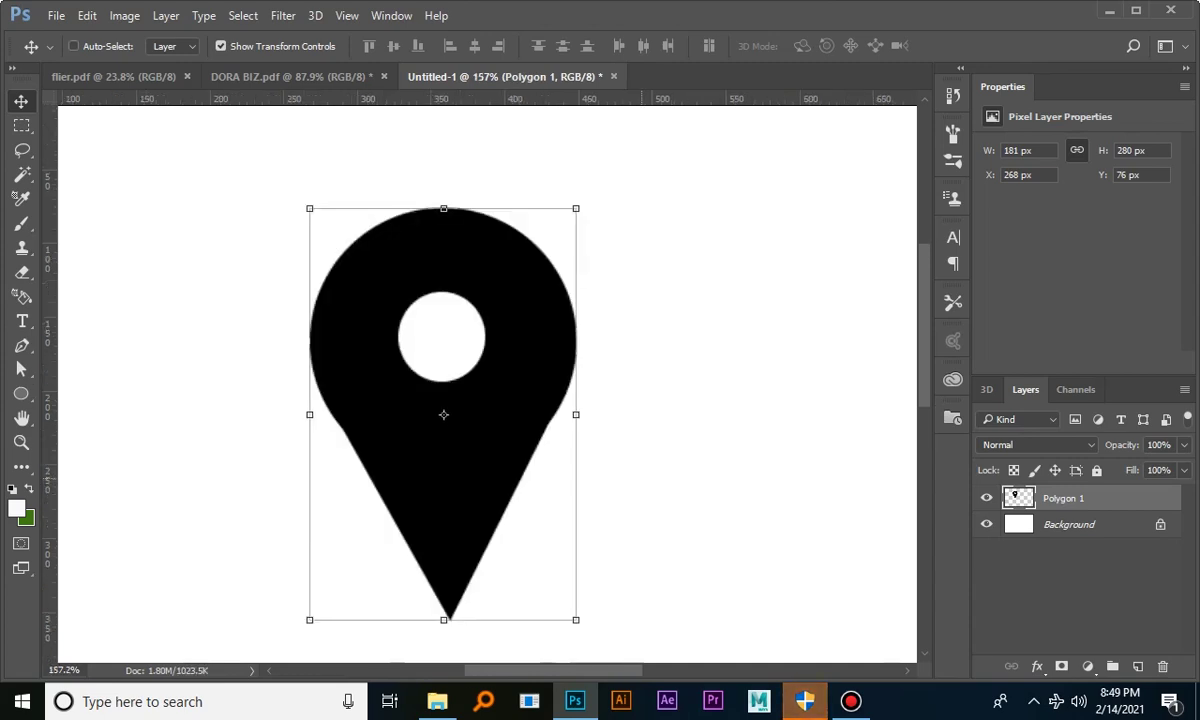
key(ctrl+minus)
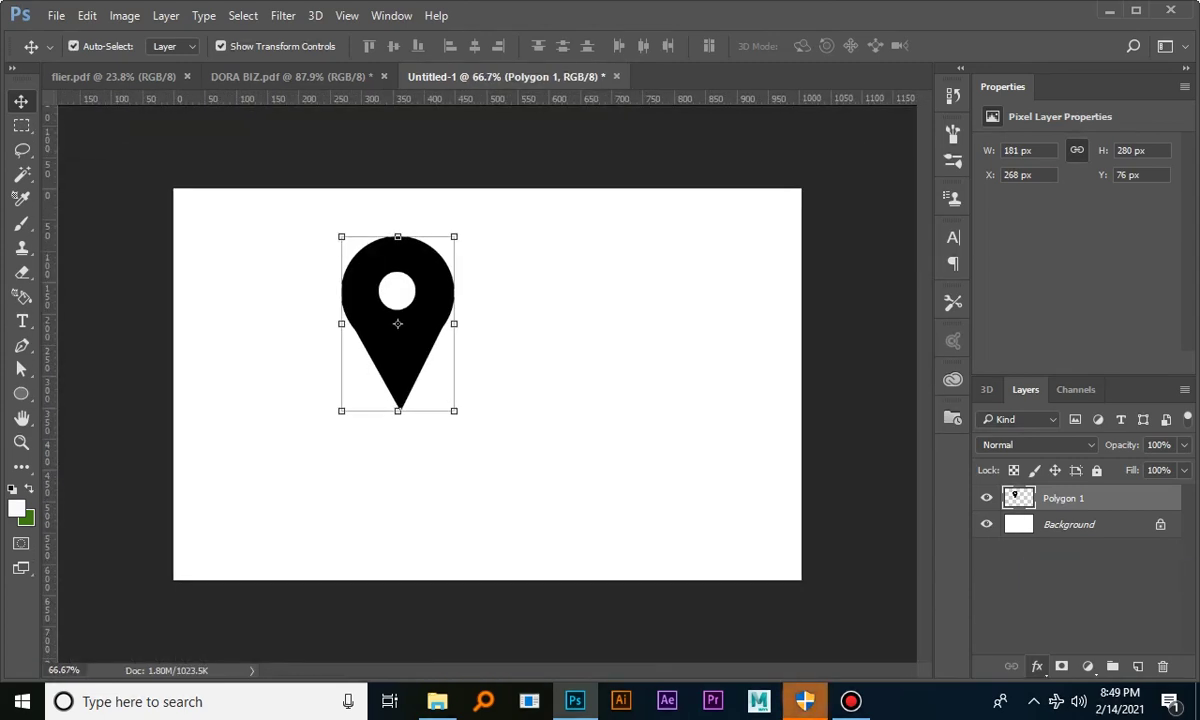
key(h)
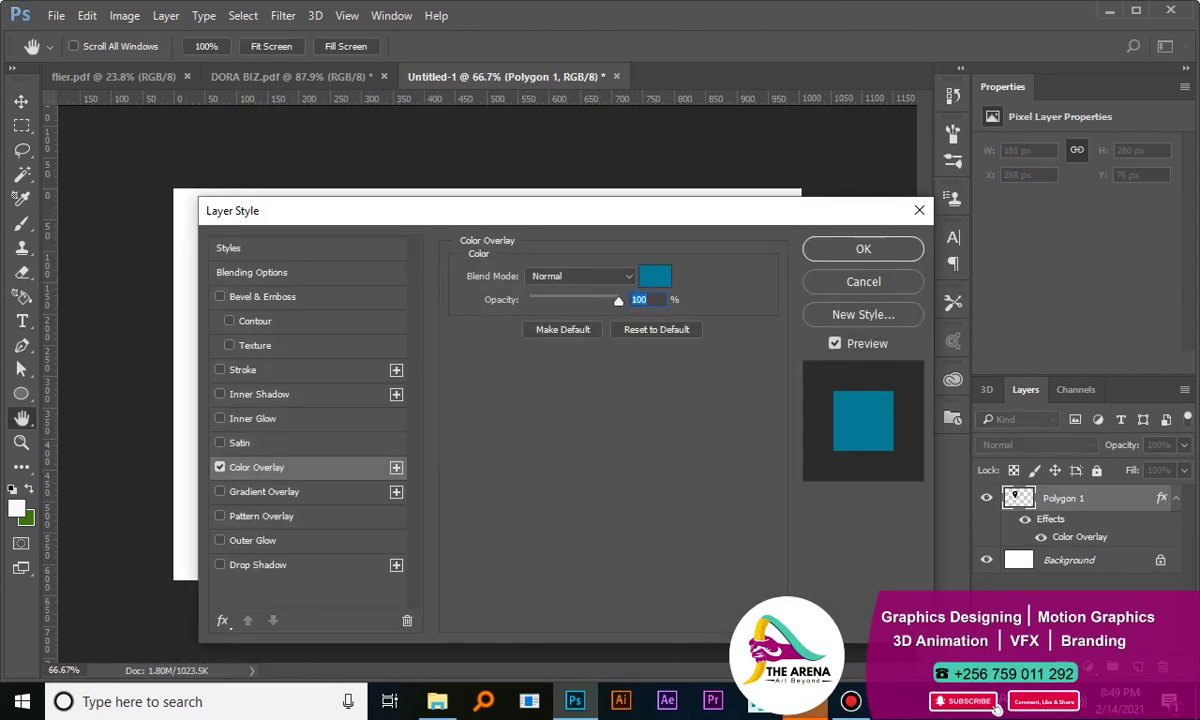
drag(535, 211, 859, 251)
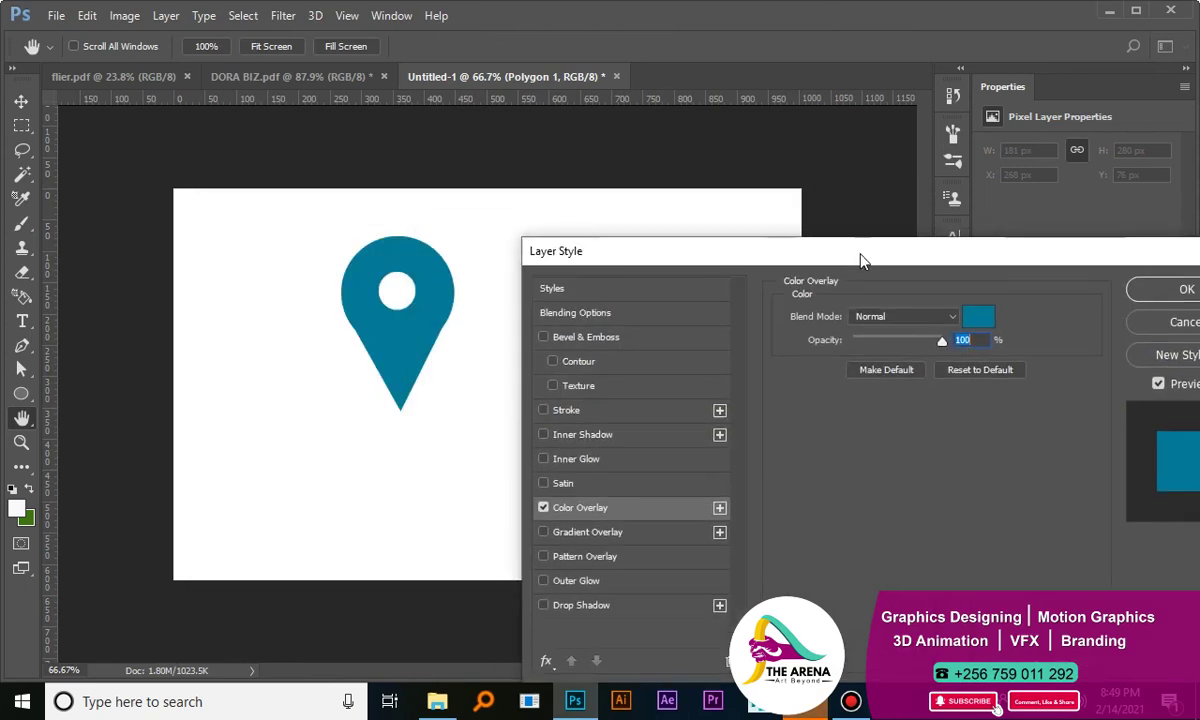
click(978, 316)
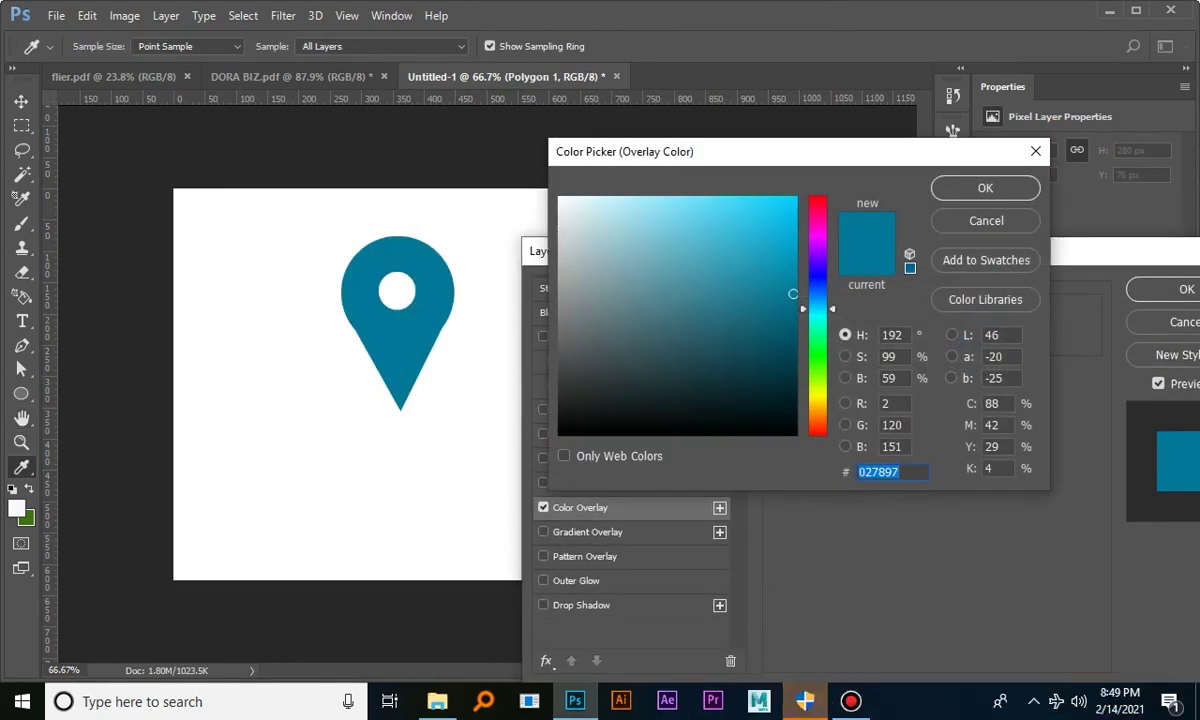
click(818, 197)
mouse_move(794, 246)
mouse_down()
mouse_move(797, 297)
mouse_move(789, 197)
mouse_up()
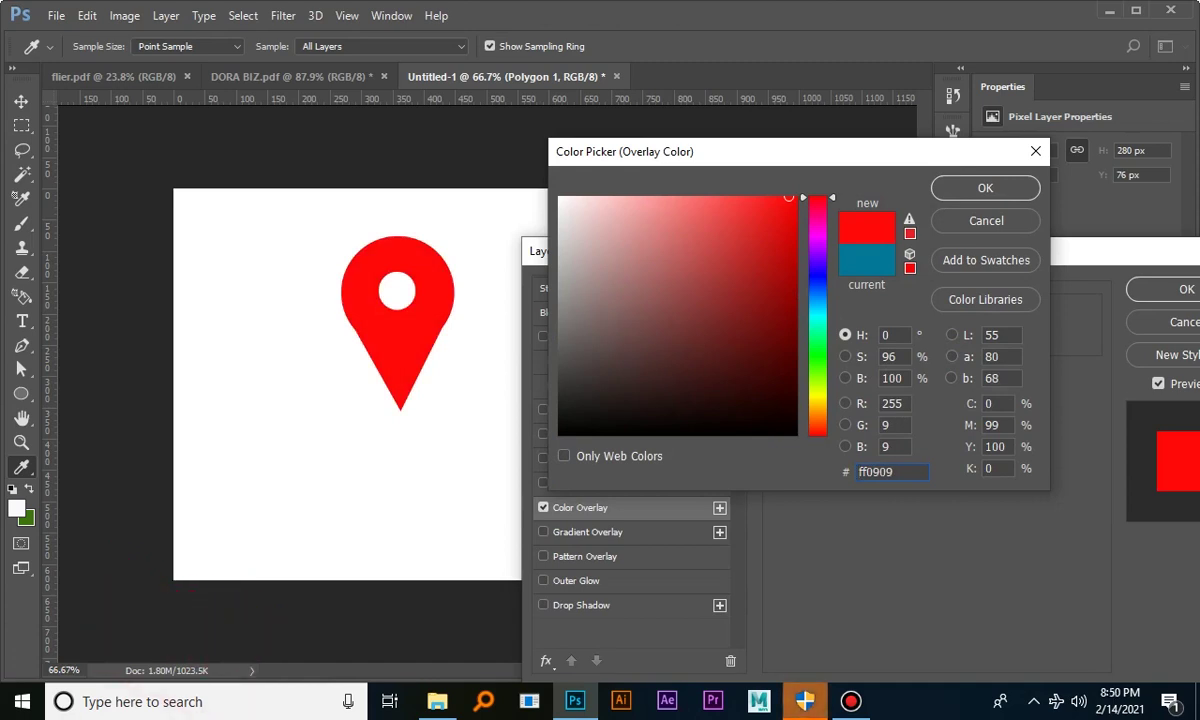
double_click(876, 472)
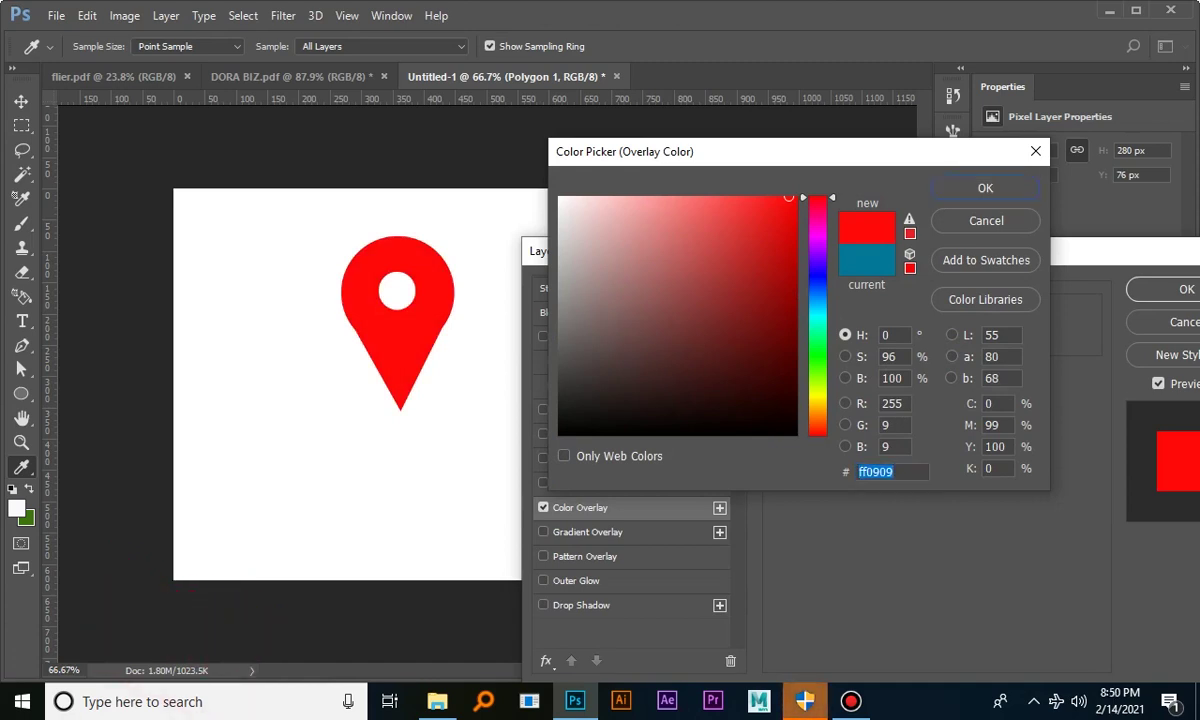
key(Return)
key(Return)
click(711, 364)
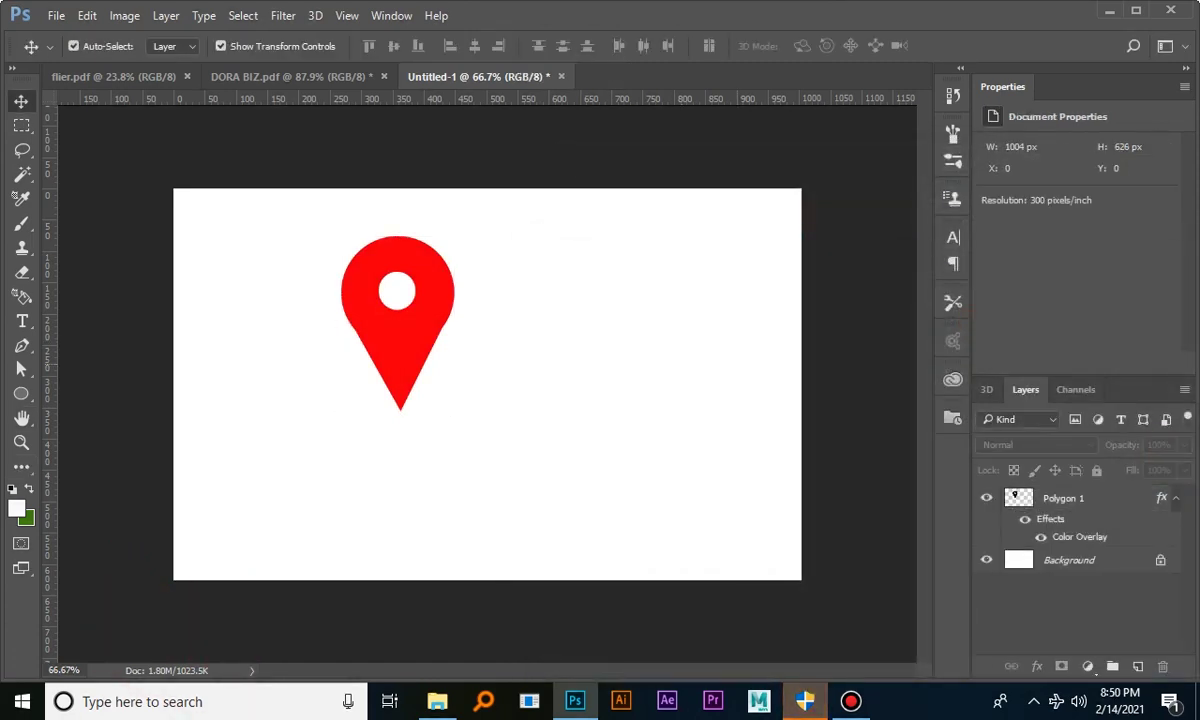
- Add a black Drop Shadow to the pin with 100% opacity, 90° angle, 13 px distance, 9% spread and 32 px size
click(423, 313)
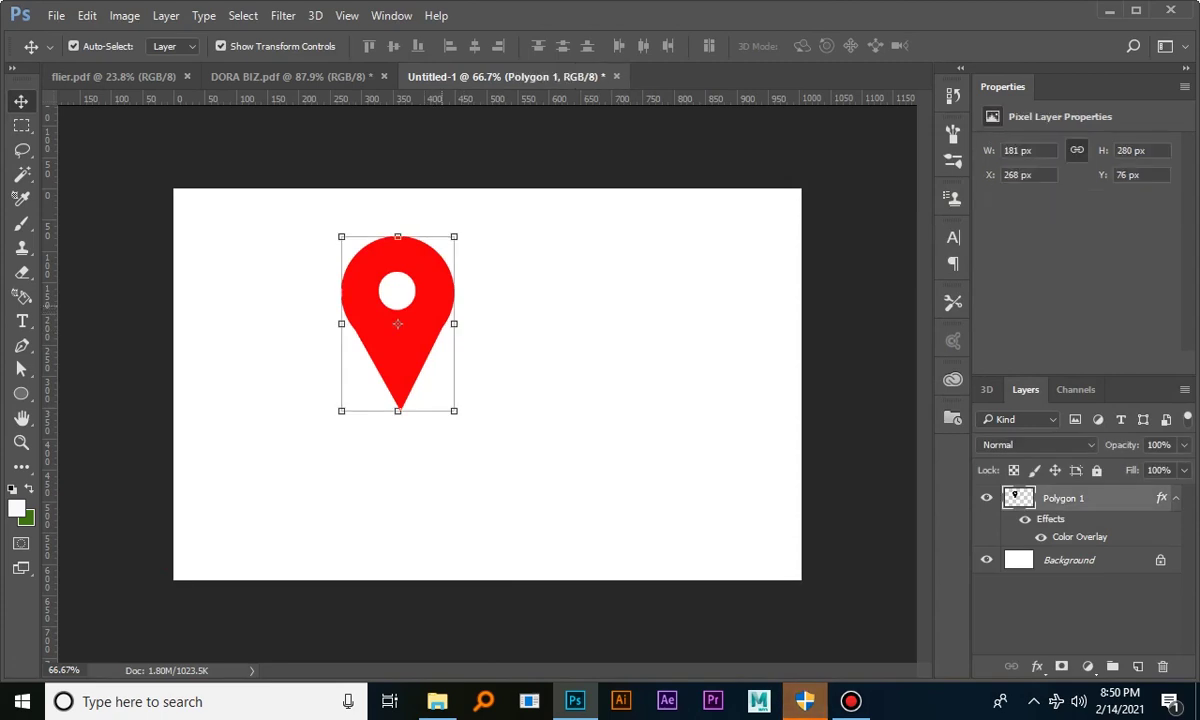
click(620, 362)
click(423, 330)
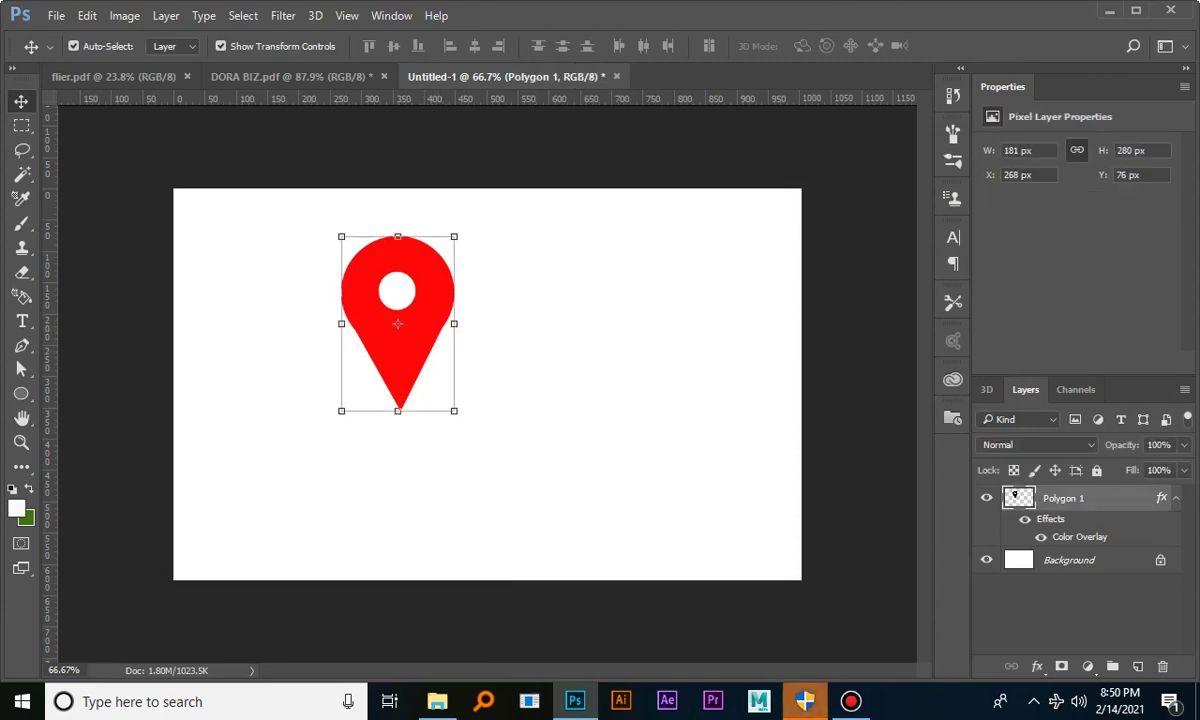
click(1037, 666)
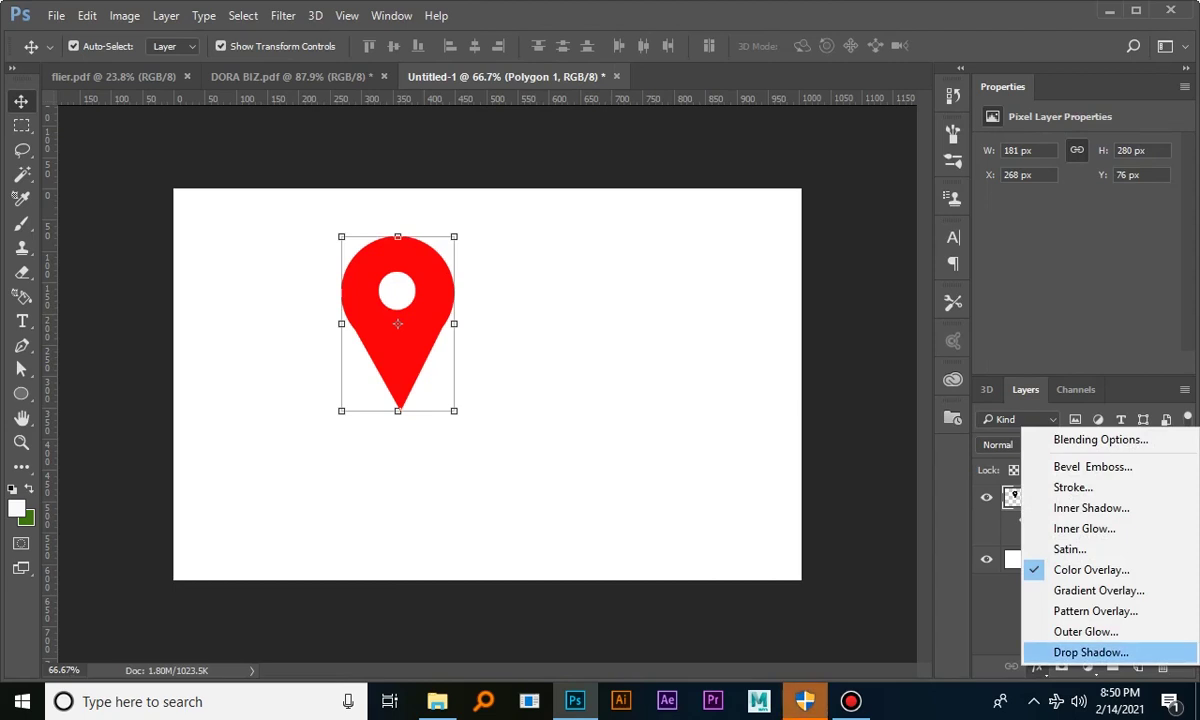
click(1060, 648)
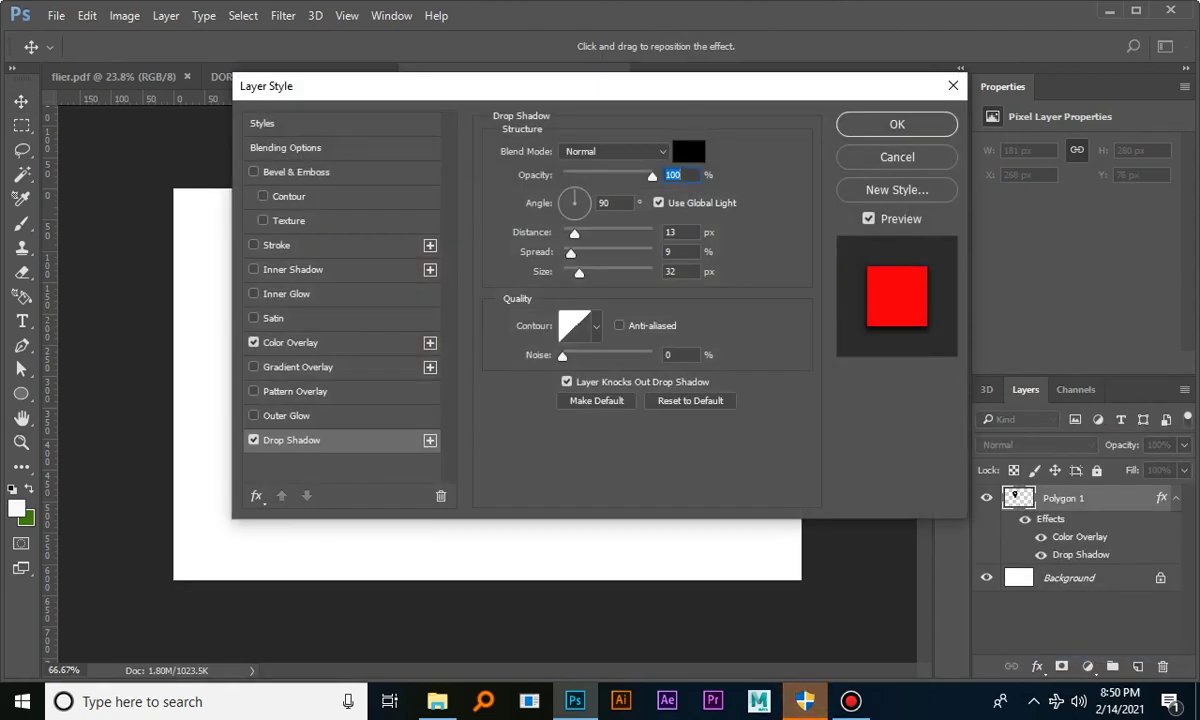
key(Return)
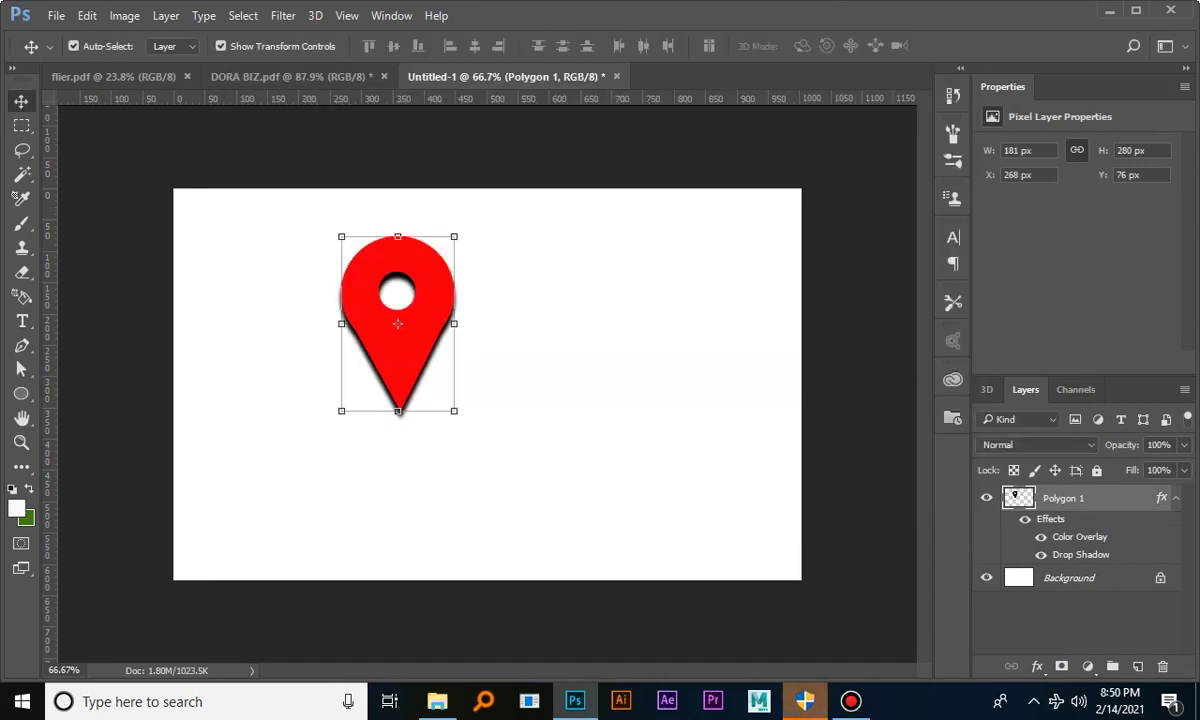
- Convert the pin's colour overlay and drop shadow effects into separate layers
right_click(1161, 497)
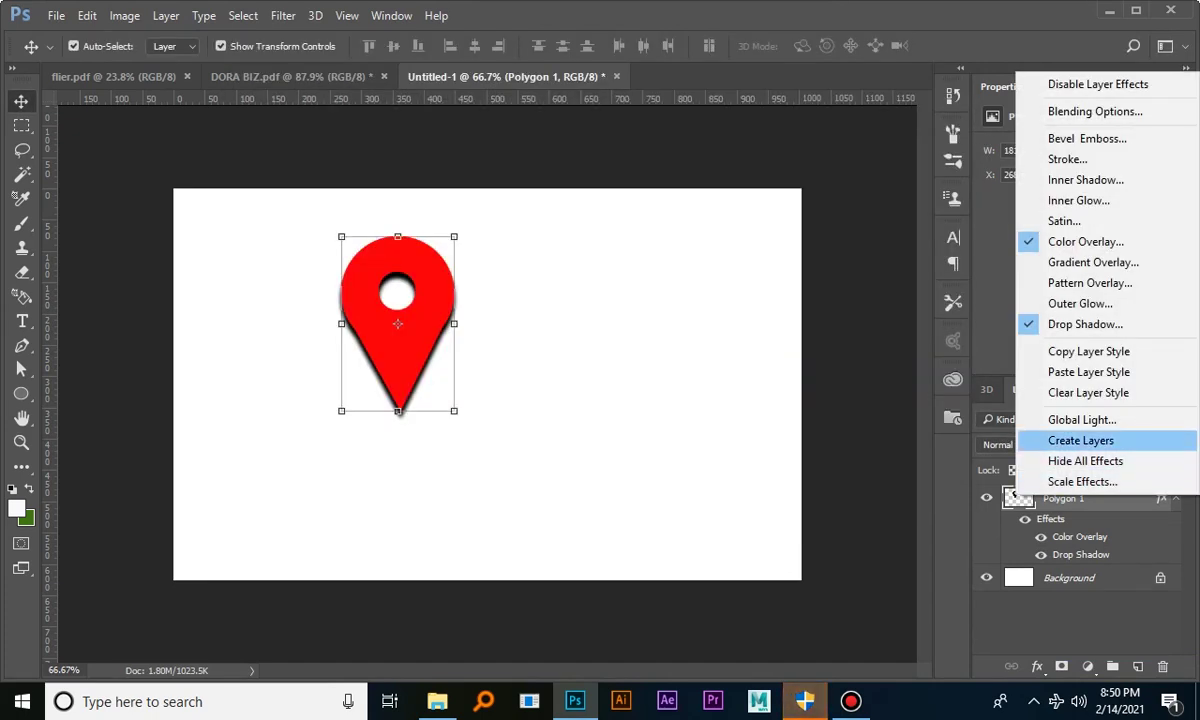
key(Escape)
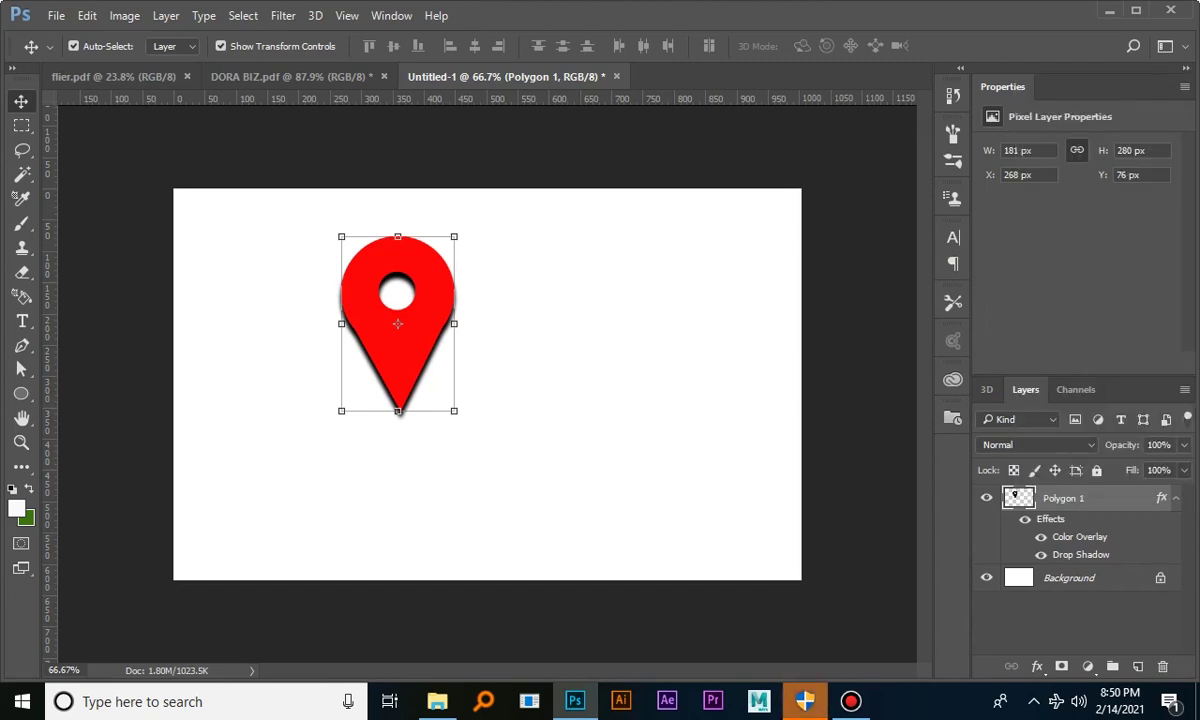
right_click(1161, 497)
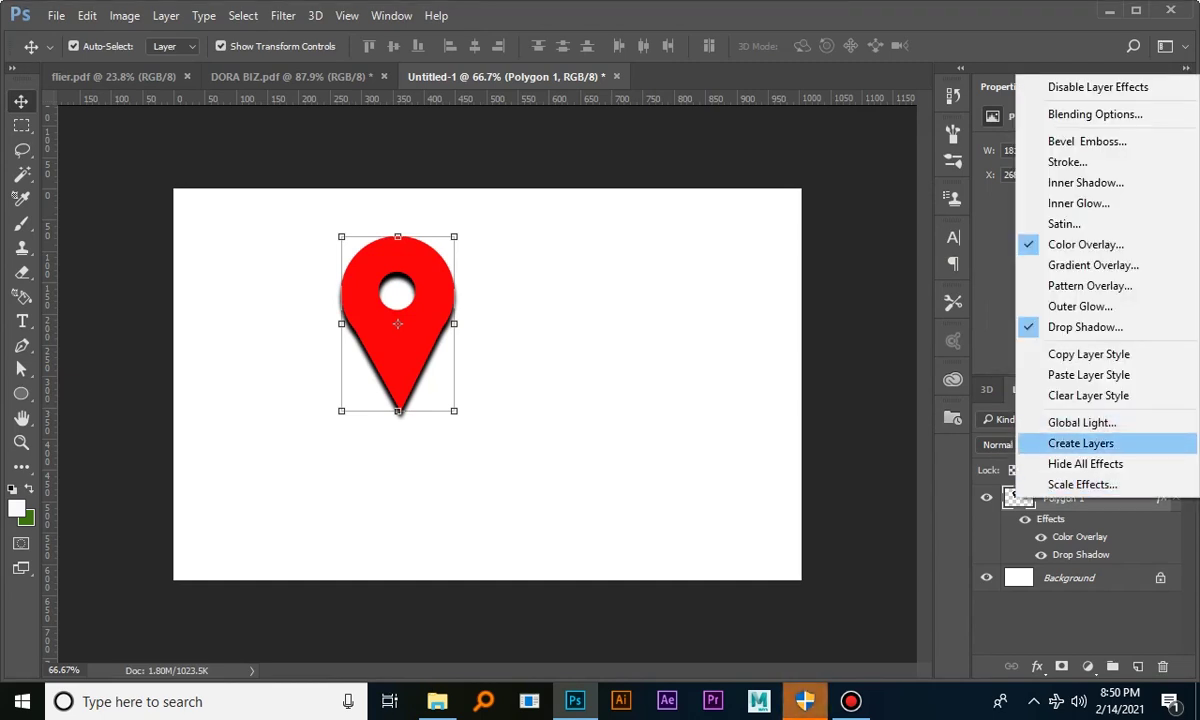
click(1080, 443)
key(Return)
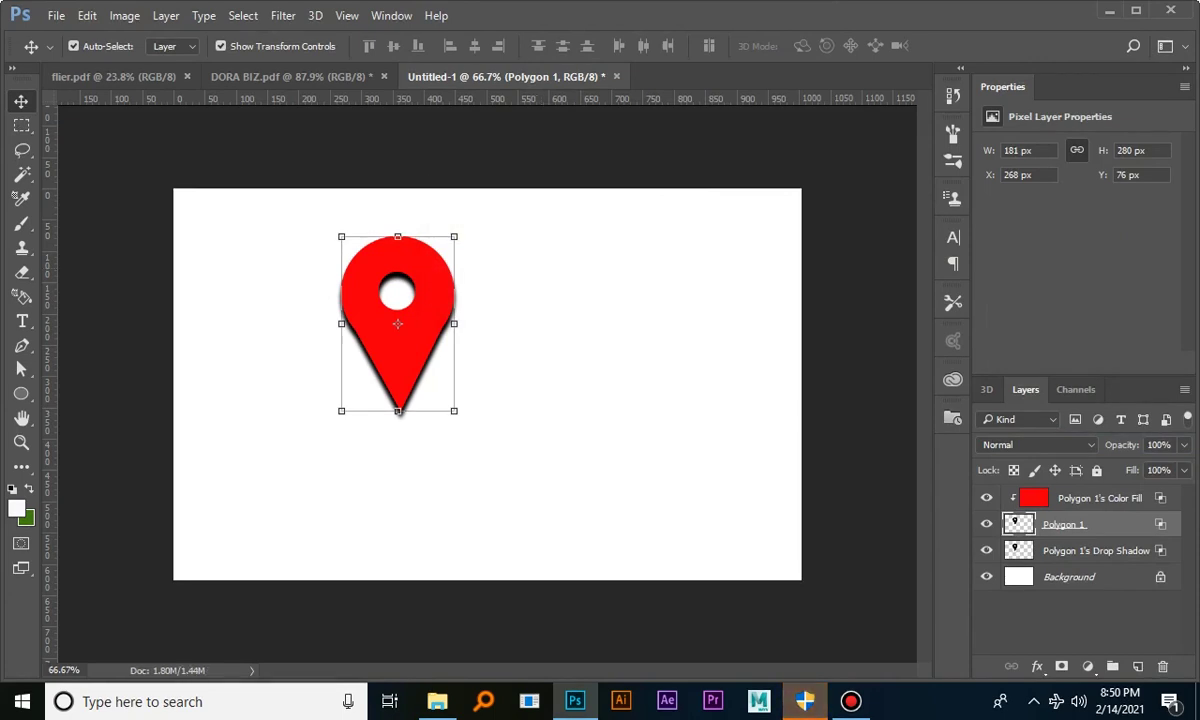
- Transform the separated drop shadow layer into a flattened, slanted cast shadow extending rightward from the pin's tip
click(560, 400)
click(366, 363)
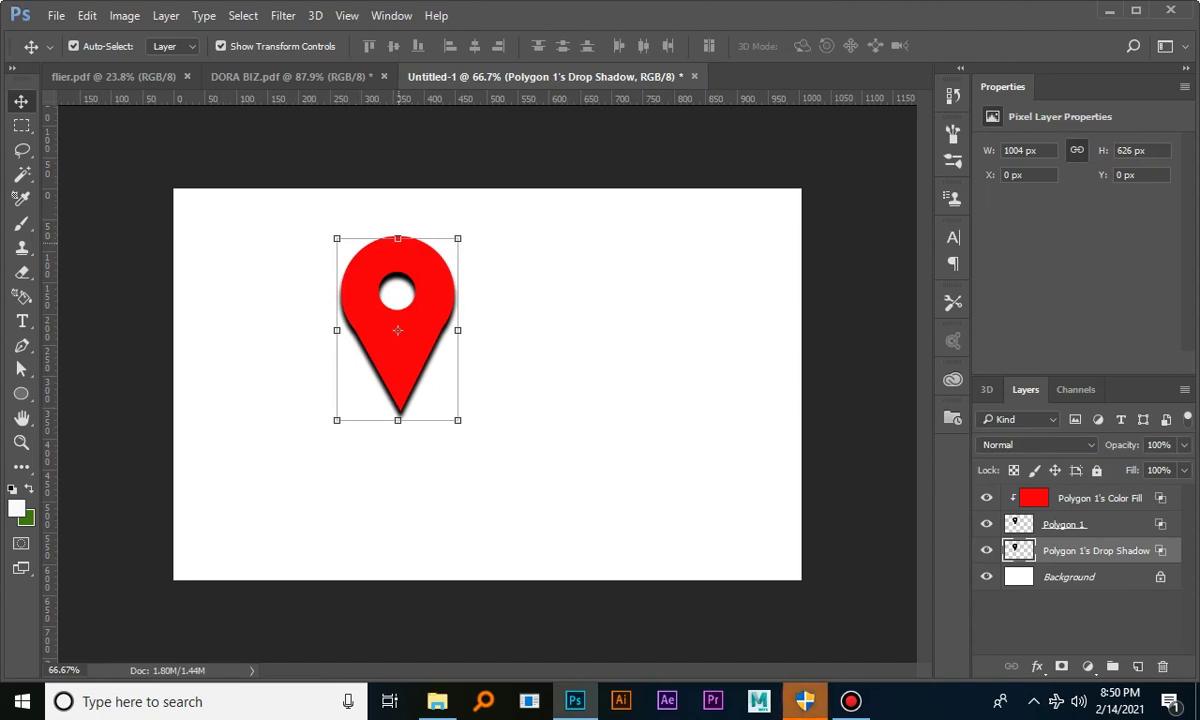
key(ctrl)
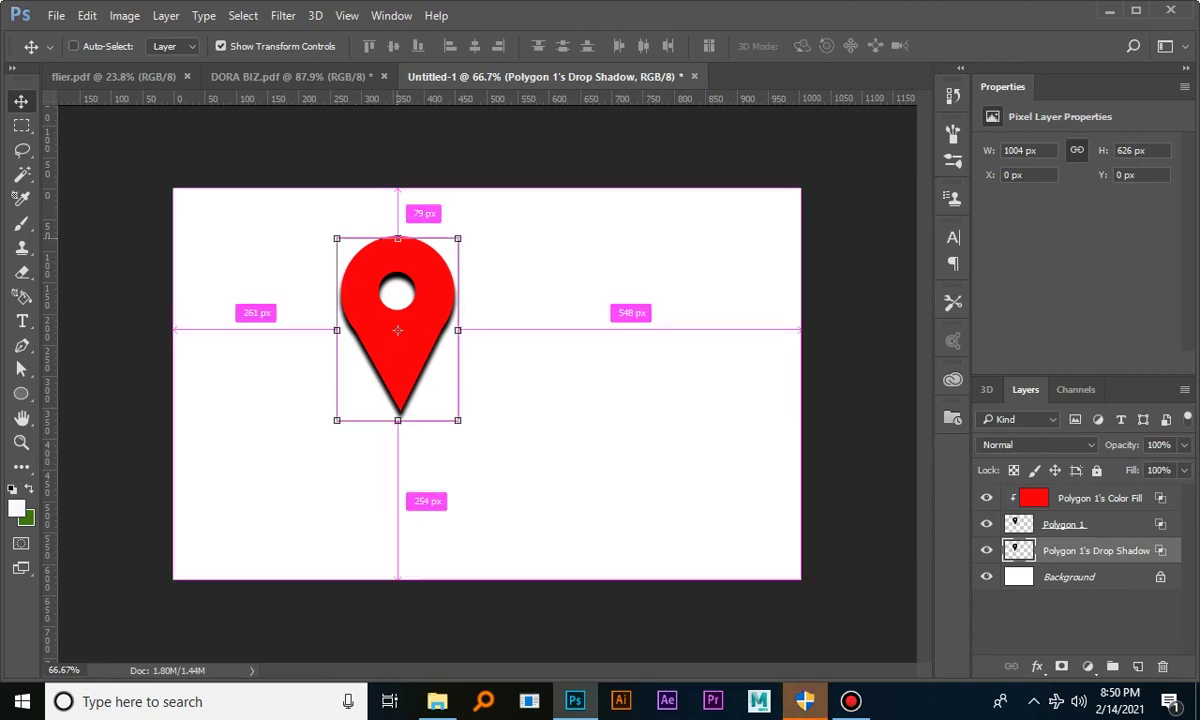
key(ctrl+t)
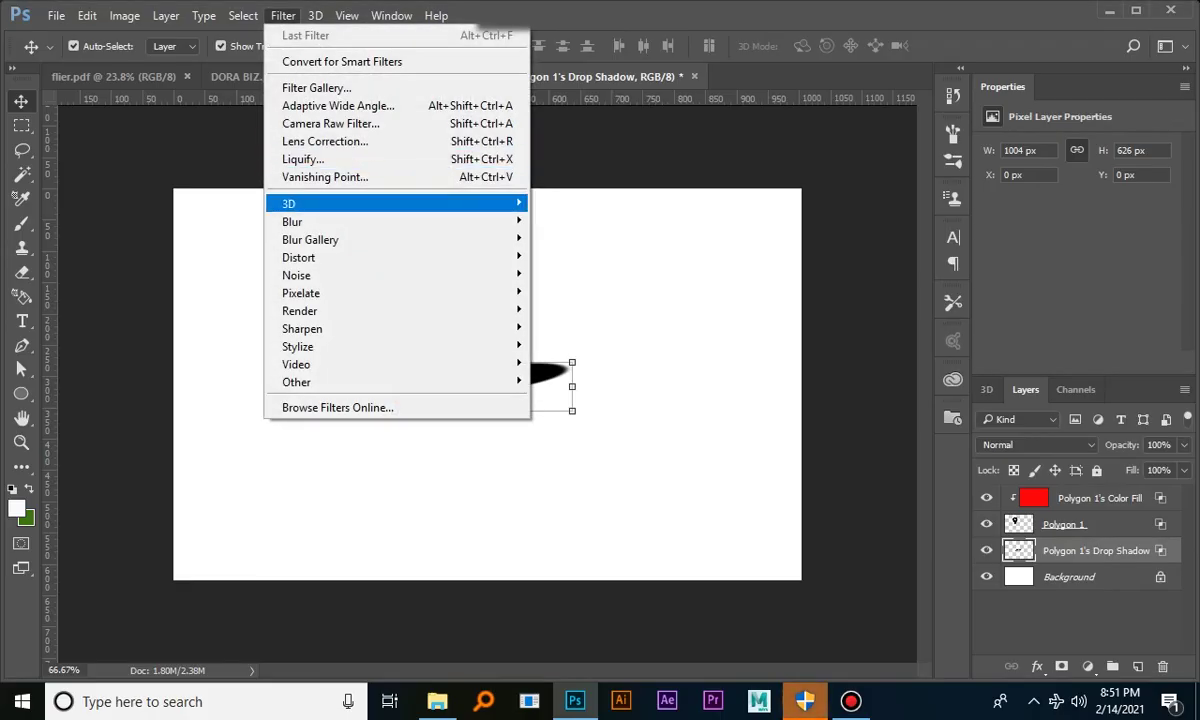
- Apply a Gaussian Blur with a 4.4 pixel radius to the cast shadow layer
mouse_move(330, 222)
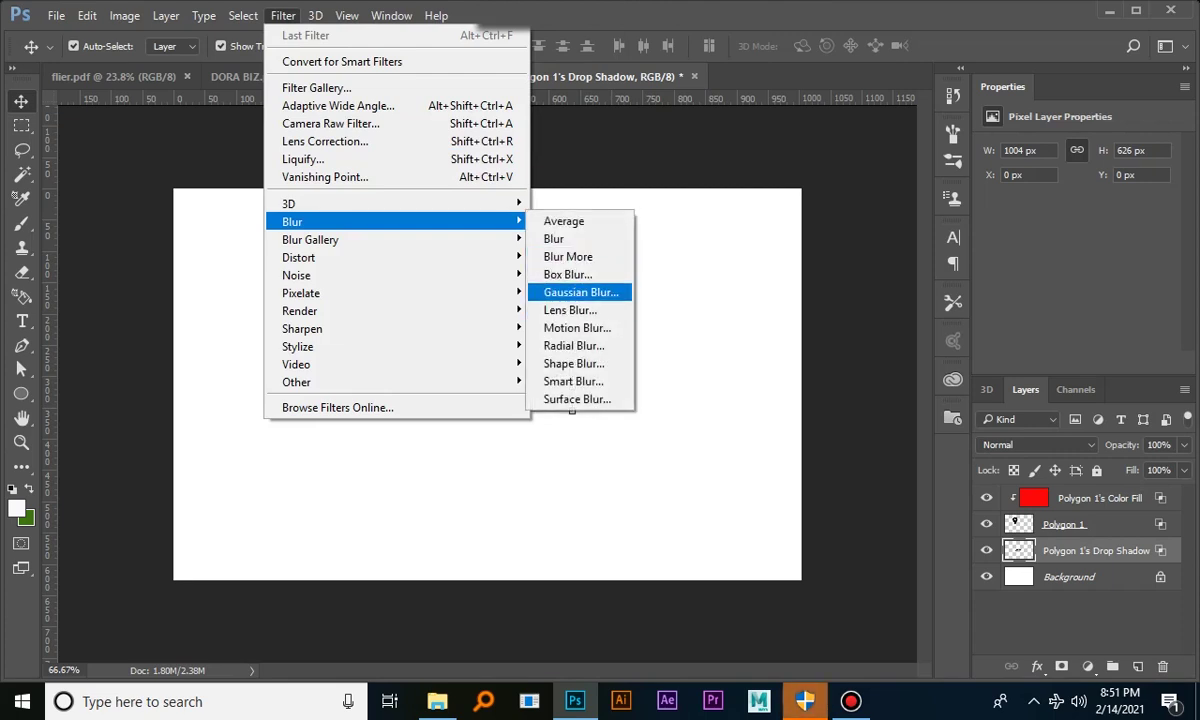
click(580, 292)
drag(537, 134, 853, 150)
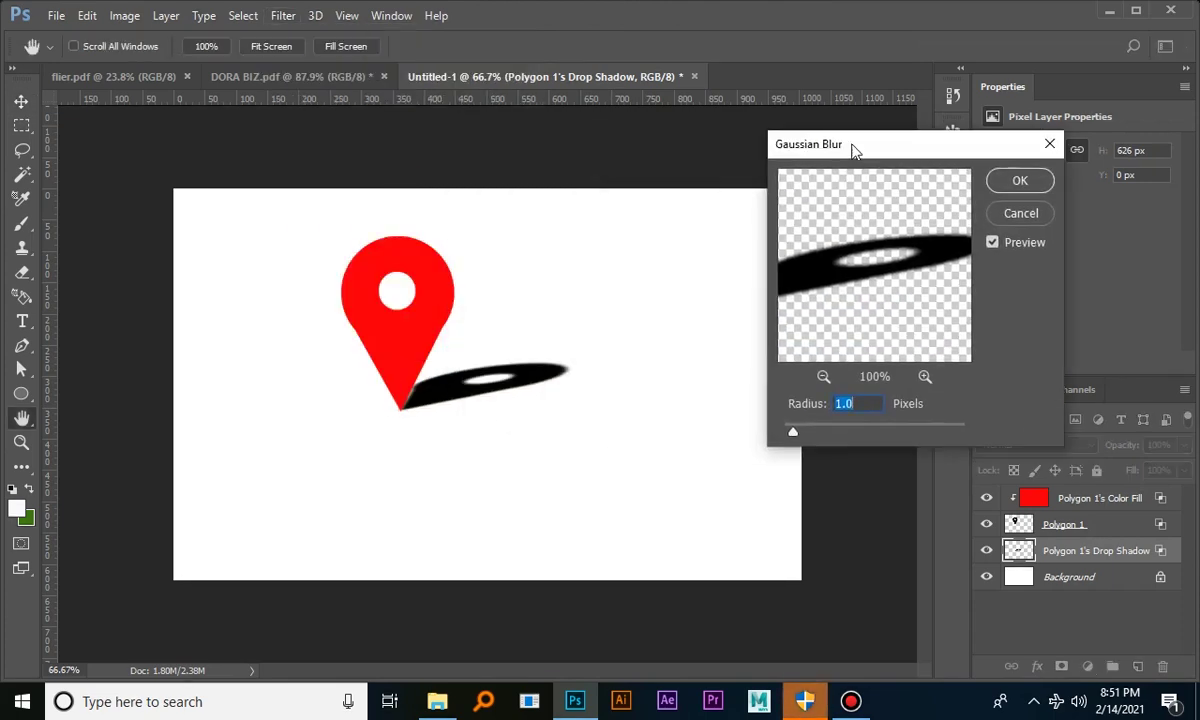
drag(793, 432, 827, 432)
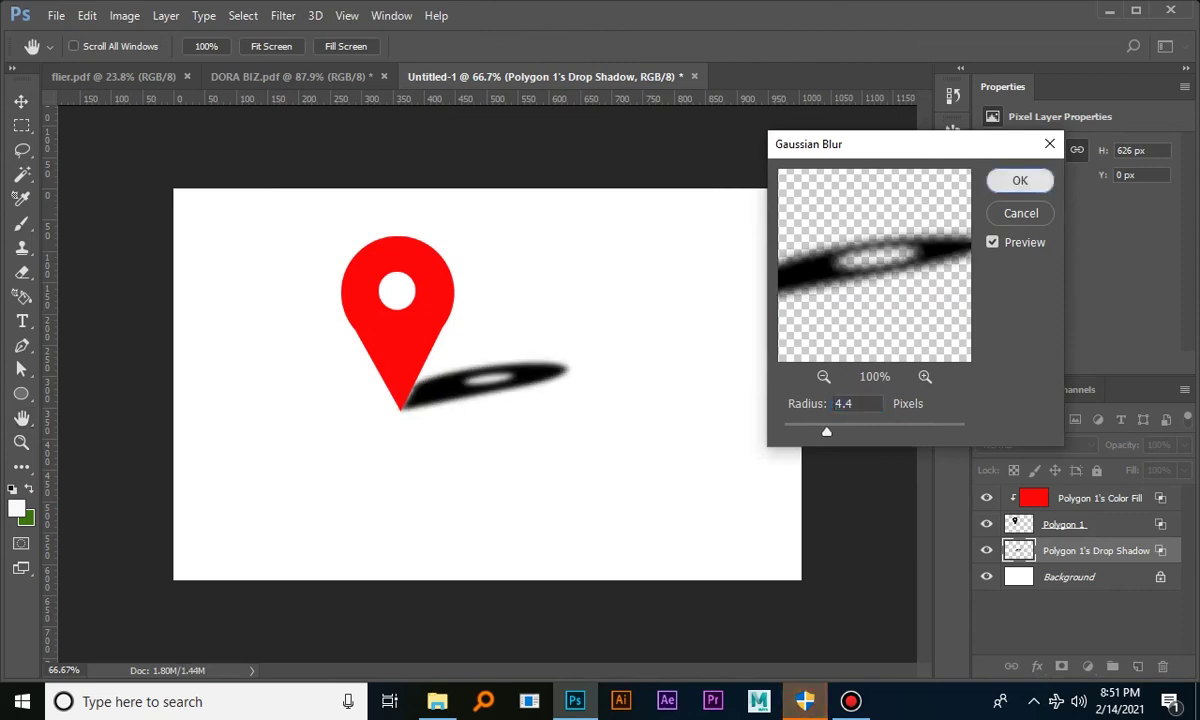
key(Return)
- Lower the cast shadow layer's opacity to 58% and deselect the layer
key(v)
click(1184, 445)
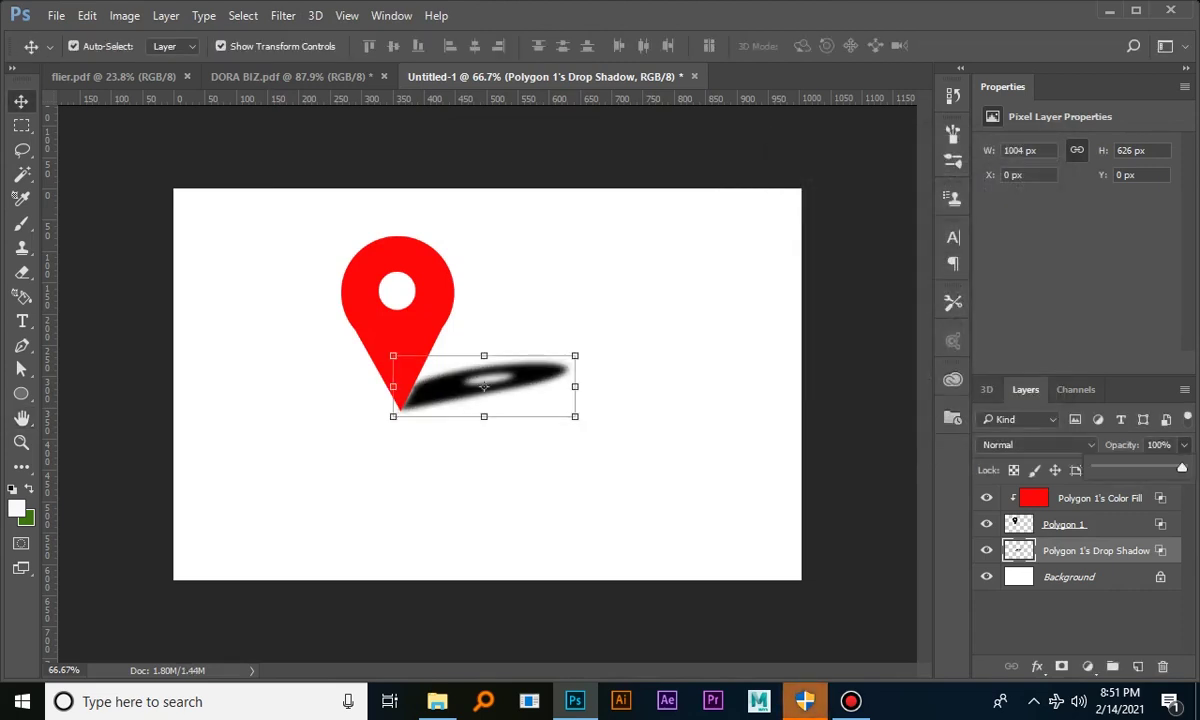
drag(1187, 468, 1146, 468)
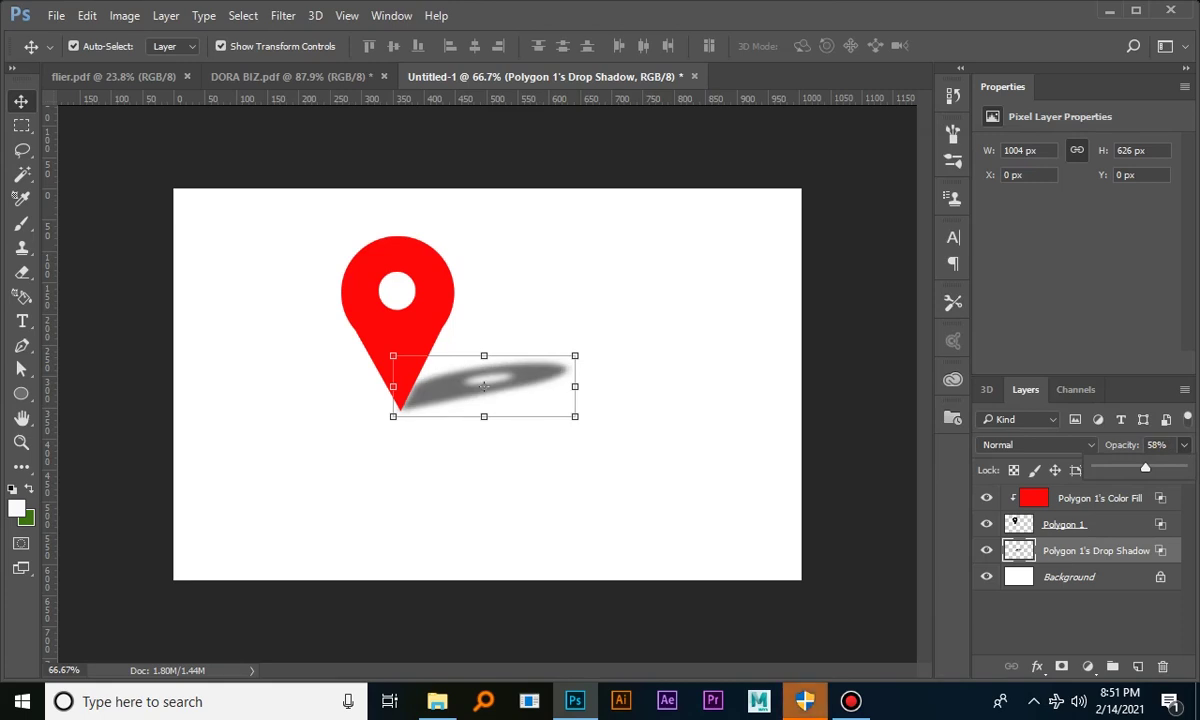
click(720, 507)
click(720, 507)
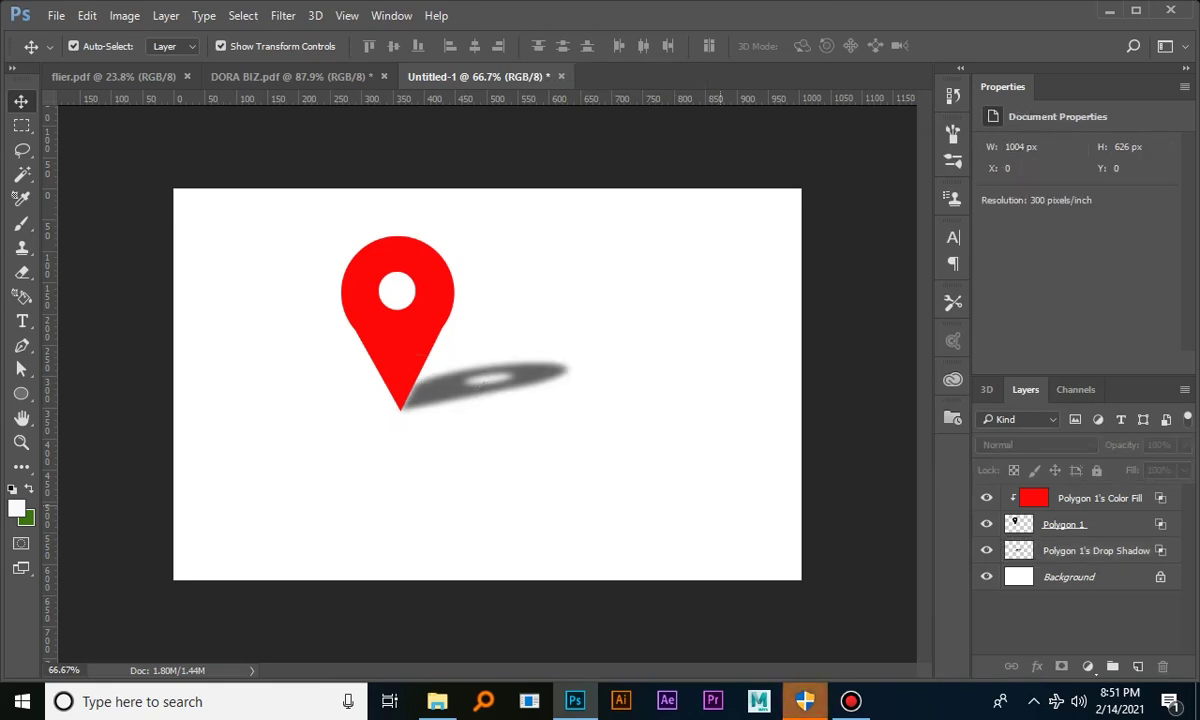
- Crop the canvas to an area of about 436 by 432 px around the pin and its shadow
key(m)
drag(279, 236, 611, 396)
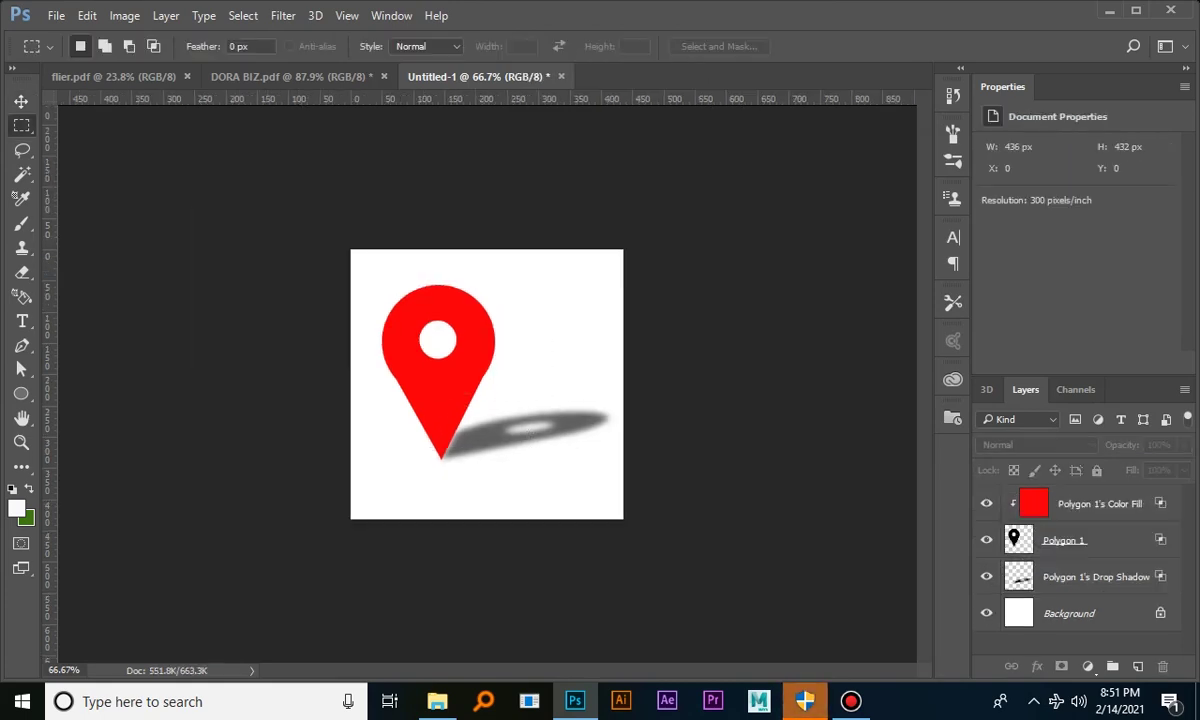